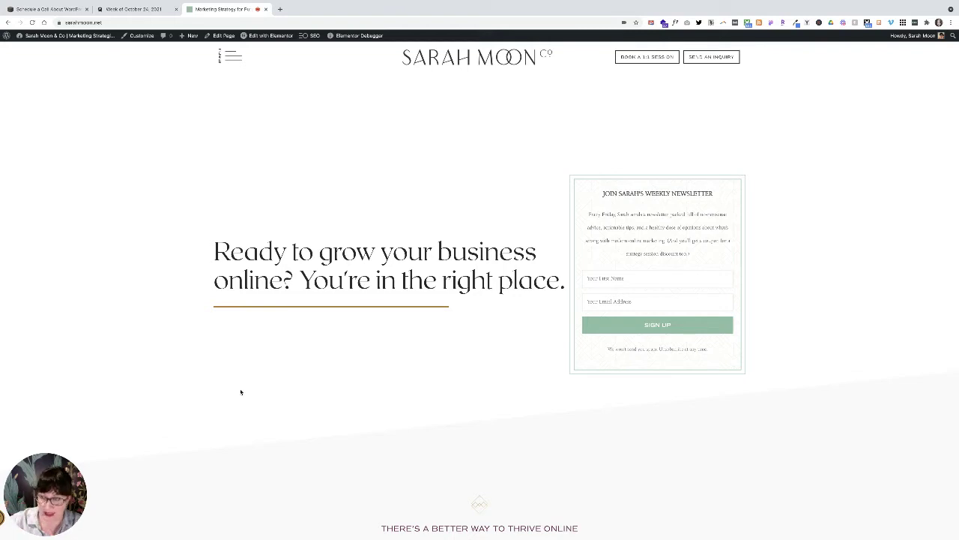
Check Acuity's booked appointments for the week of October 24, 2021, then return to the Squarespace editor
click(127, 28)
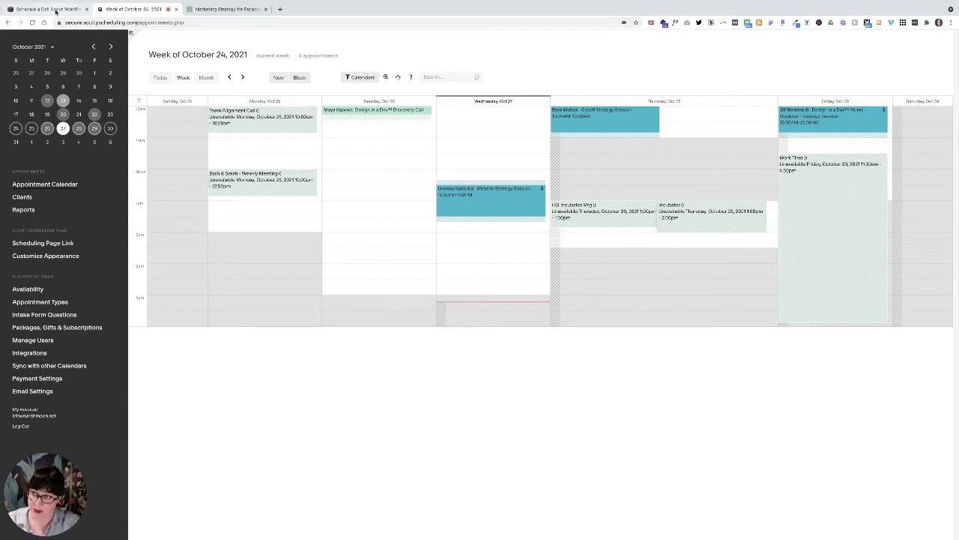
click(55, 11)
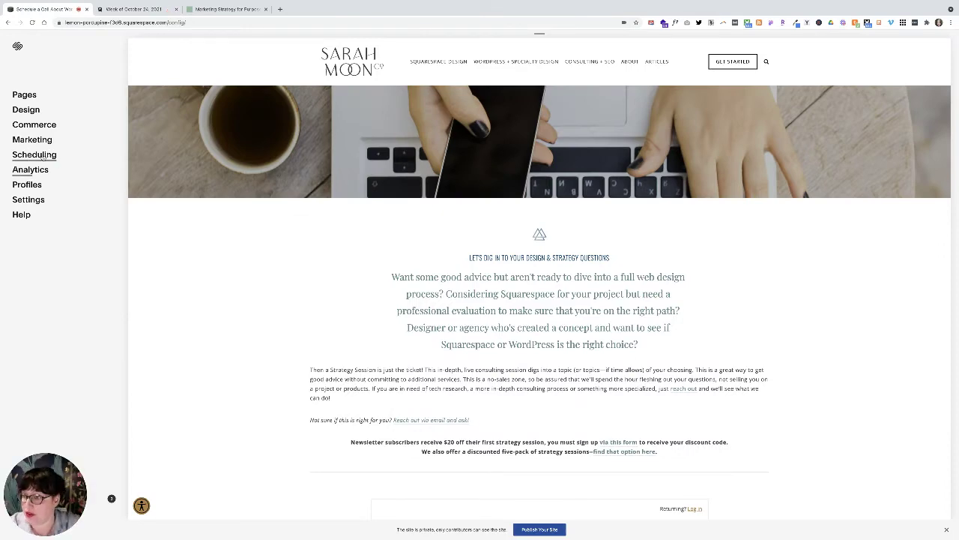
Review Squarespace's built-in Scheduling 14-day trial offer, then go back to the editor's main menu
click(43, 158)
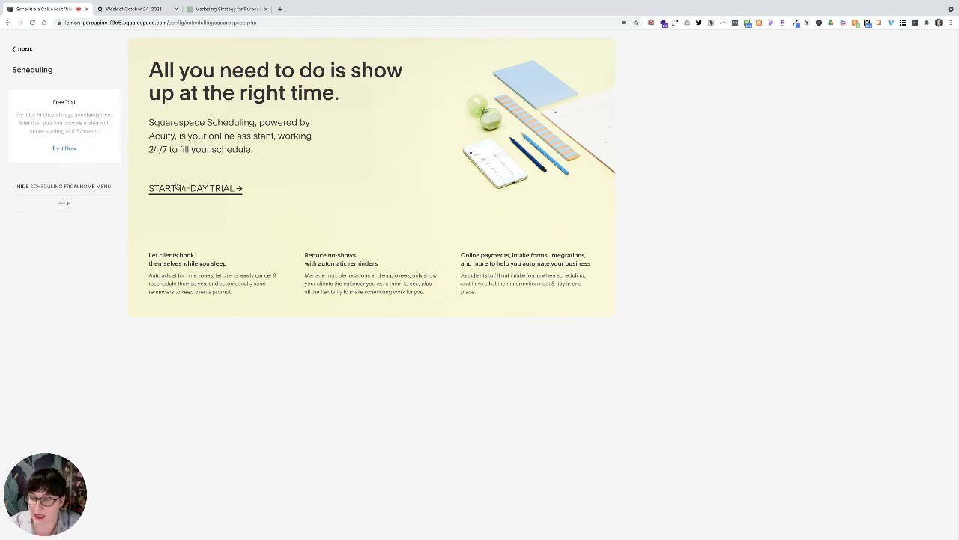
click(17, 50)
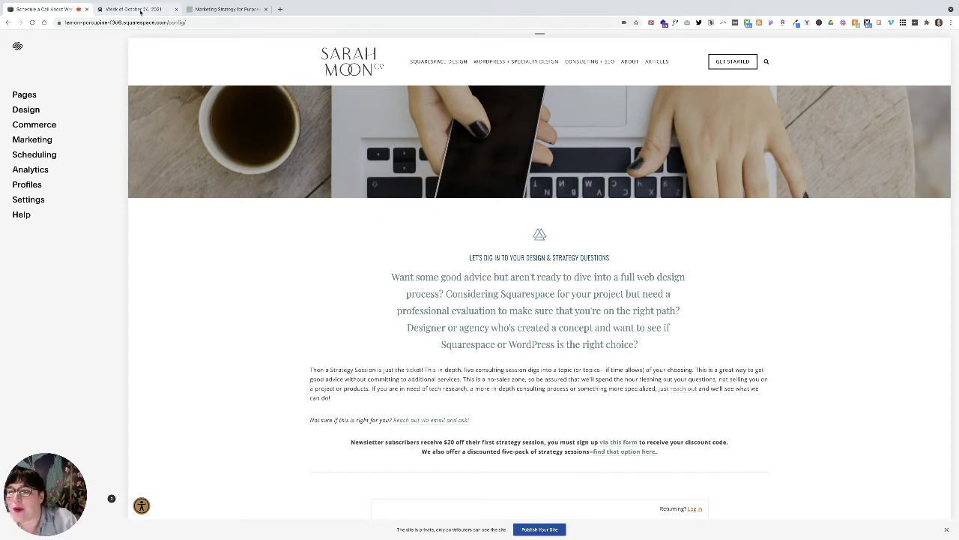
Bring up the Acuity calendar showing six booked appointments for the week of October 24, 2021
click(140, 12)
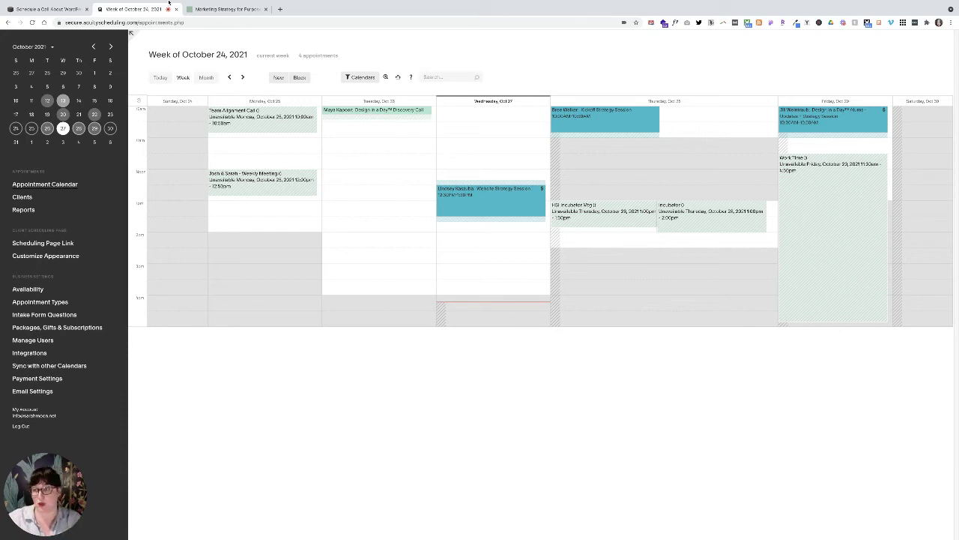
On the live sarahmoon.net site, open Book a 1:1 Session and scroll to the 'Let's Get Unstuck' scheduler
click(225, 9)
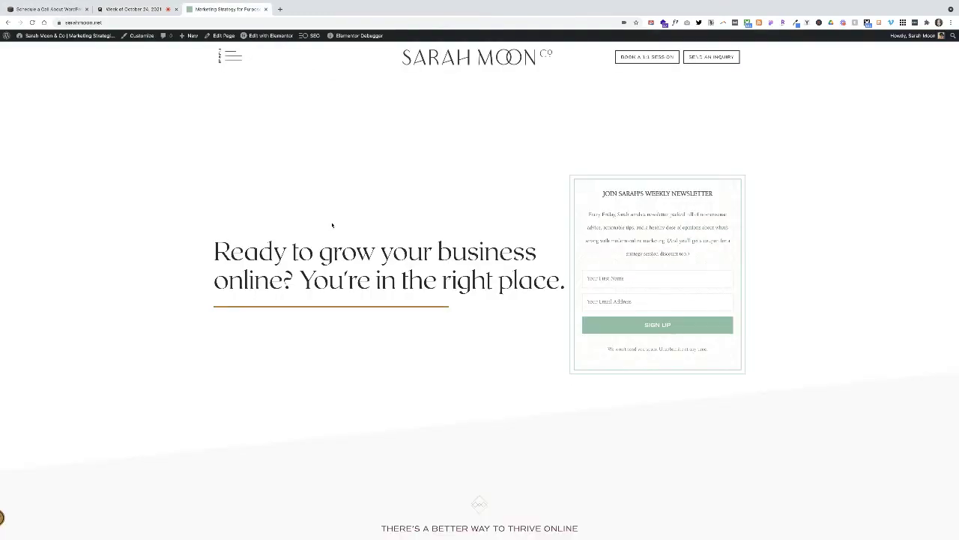
scroll(332, 223, down, 9)
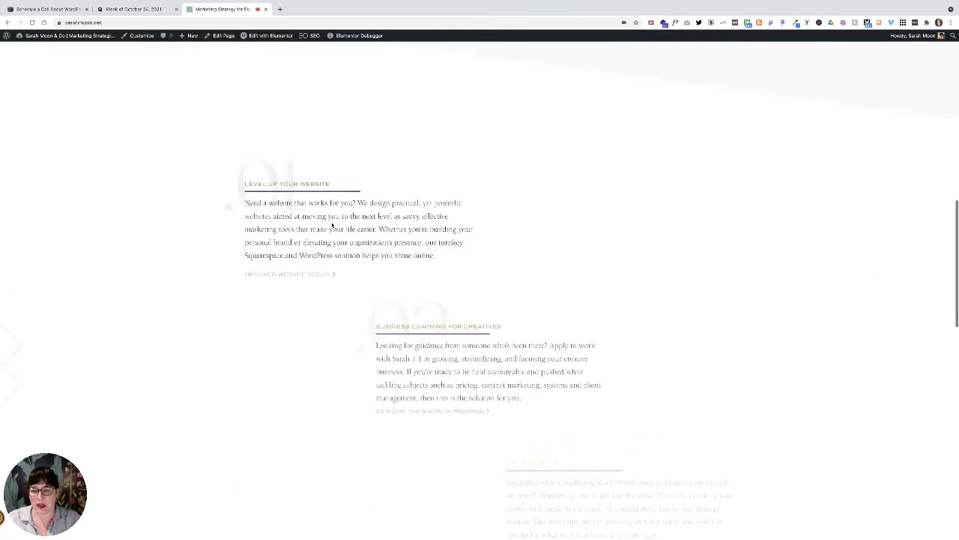
scroll(332, 223, up, 4)
scroll(332, 223, down, 15)
scroll(332, 223, up, 15)
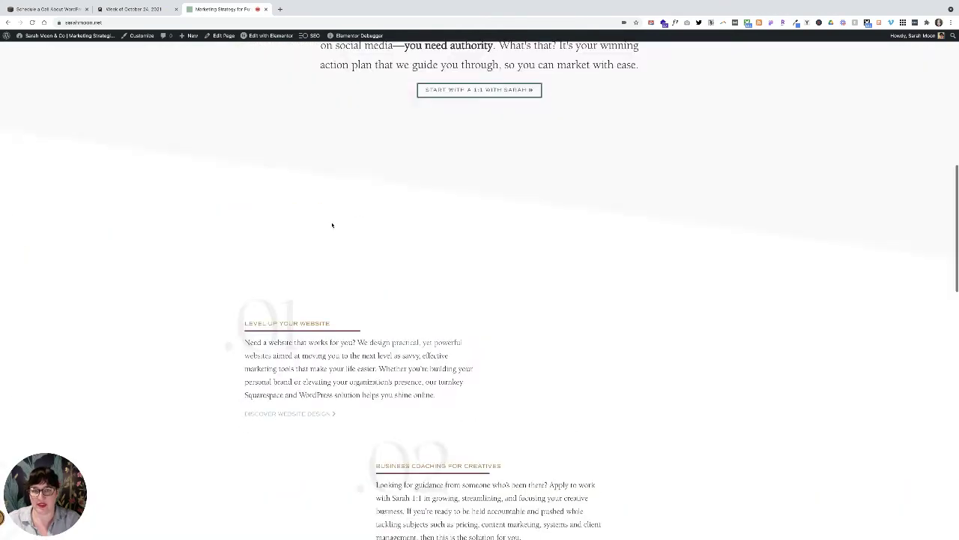
scroll(332, 225, up, 10)
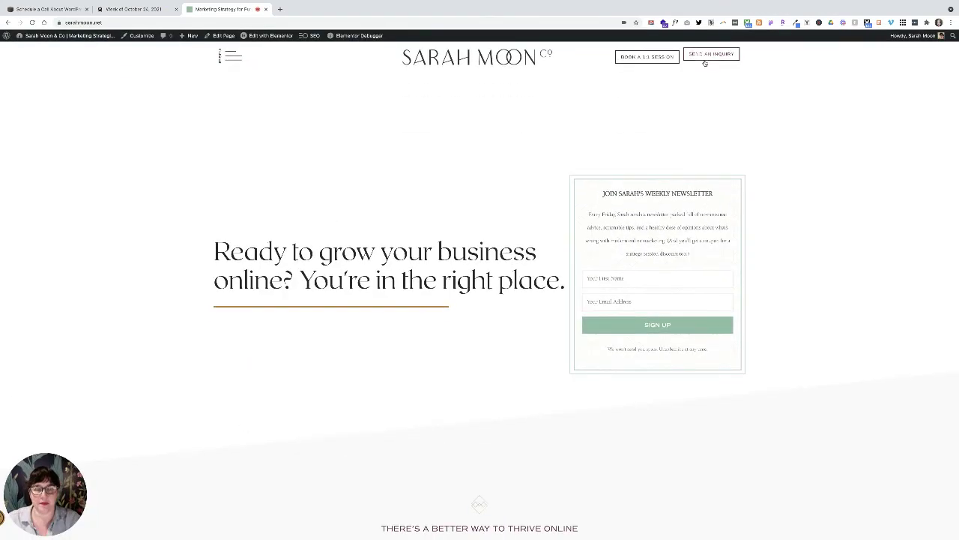
click(652, 57)
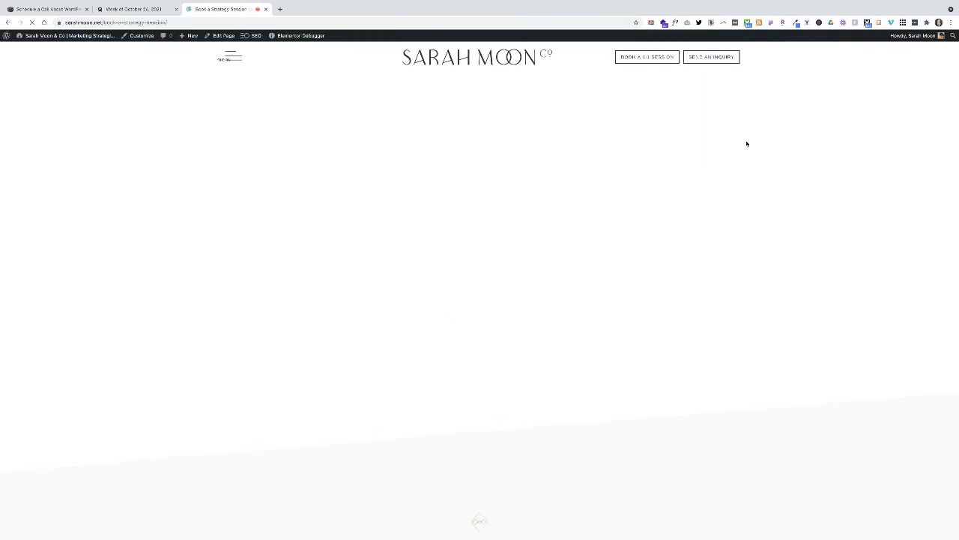
scroll(746, 143, down, 8)
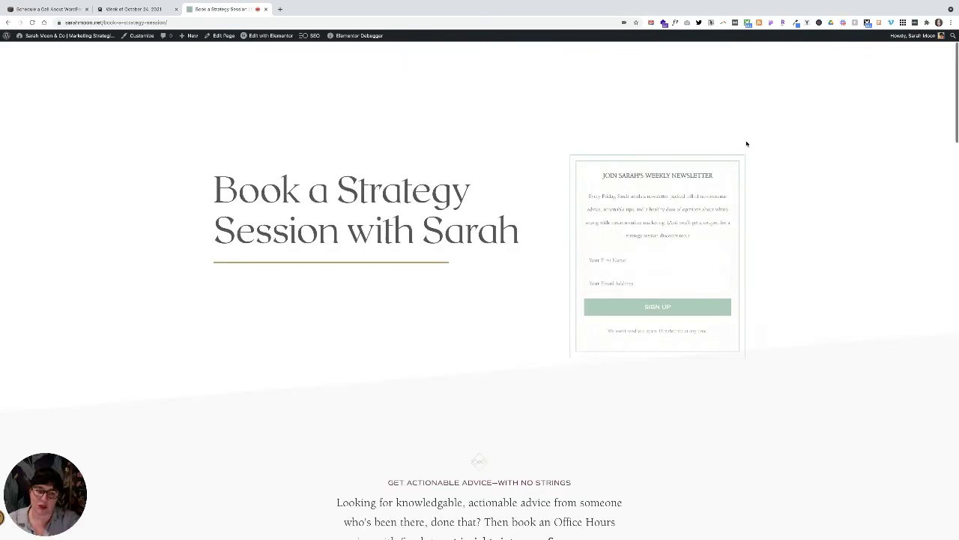
scroll(747, 143, down, 10)
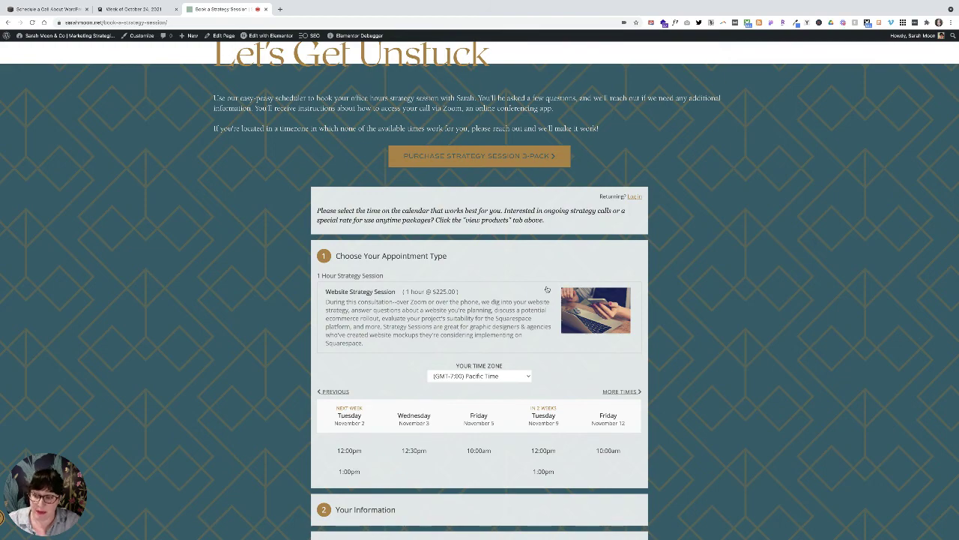
scroll(524, 375, down, 2)
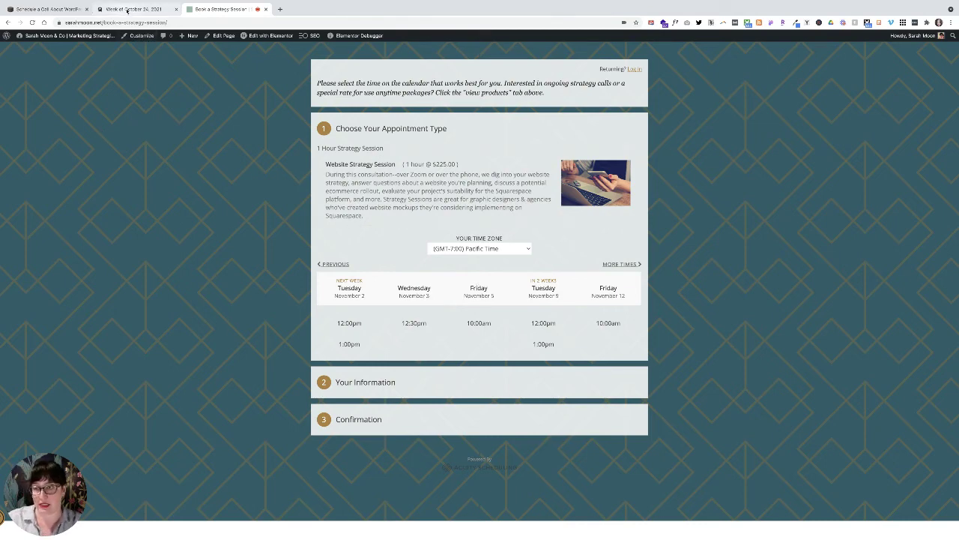
From Acuity's Scheduling Page Link settings, preview the General Scheduling Page in a new tab
click(127, 9)
click(47, 243)
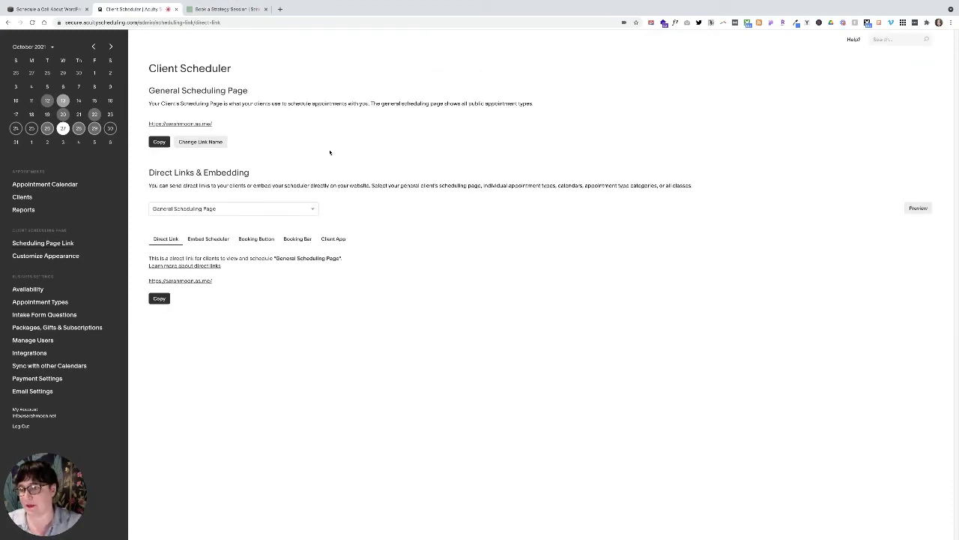
click(199, 124)
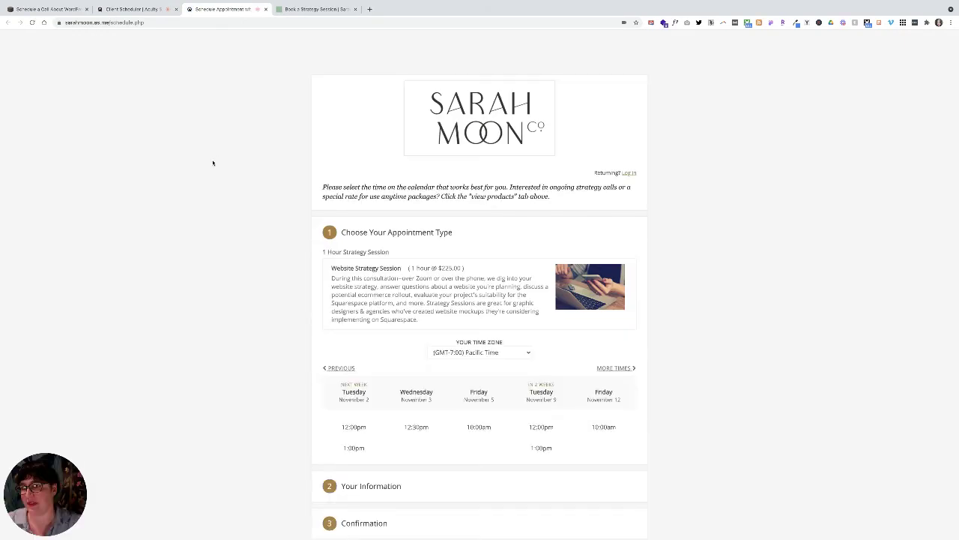
scroll(240, 302, down, 2)
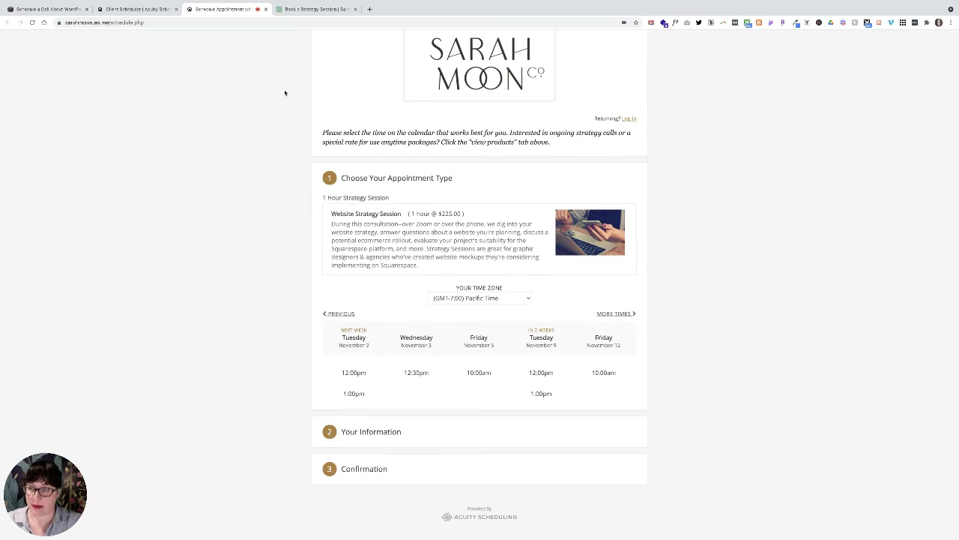
Browse the appointment types under Direct Links & Embedding, showing the Quick Discovery Chat link
click(155, 11)
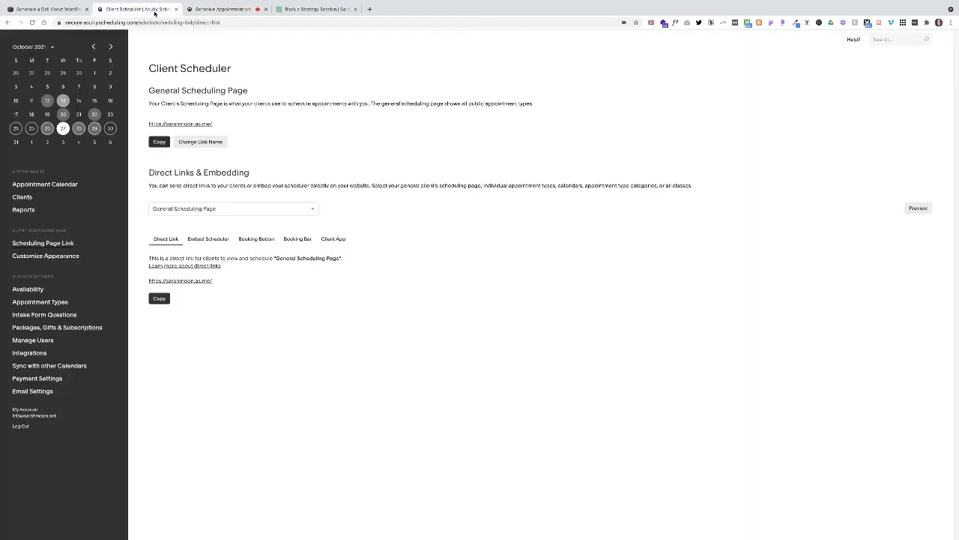
click(217, 209)
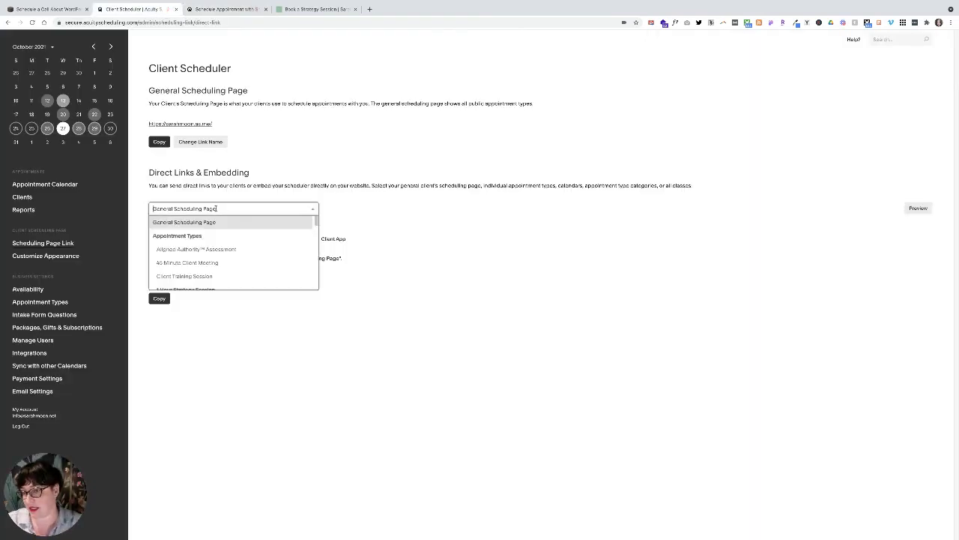
scroll(255, 248, down, 5)
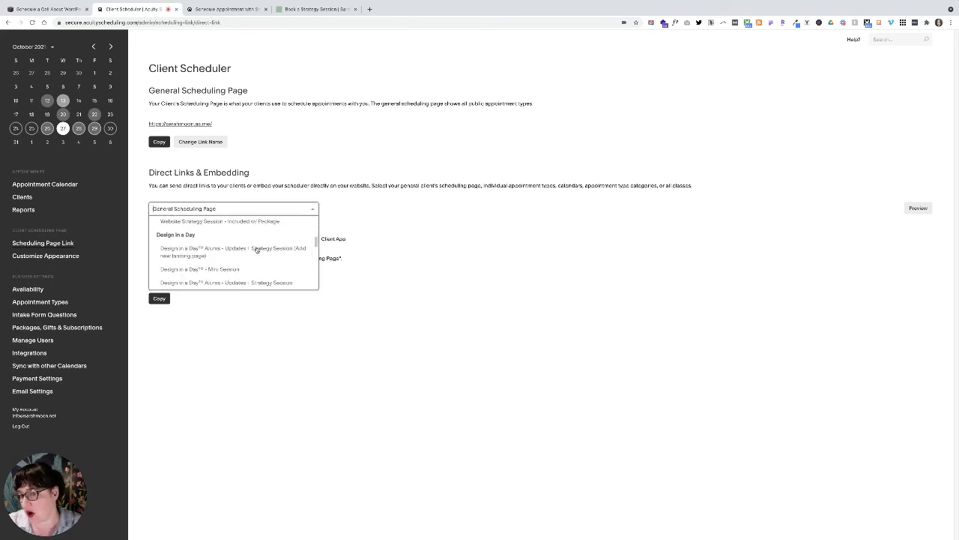
scroll(255, 248, down, 5)
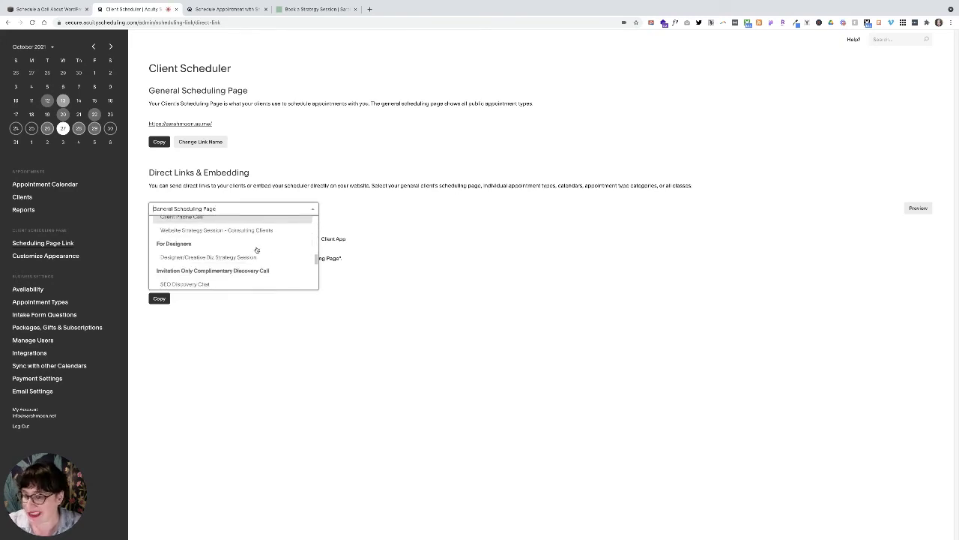
scroll(255, 248, down, 5)
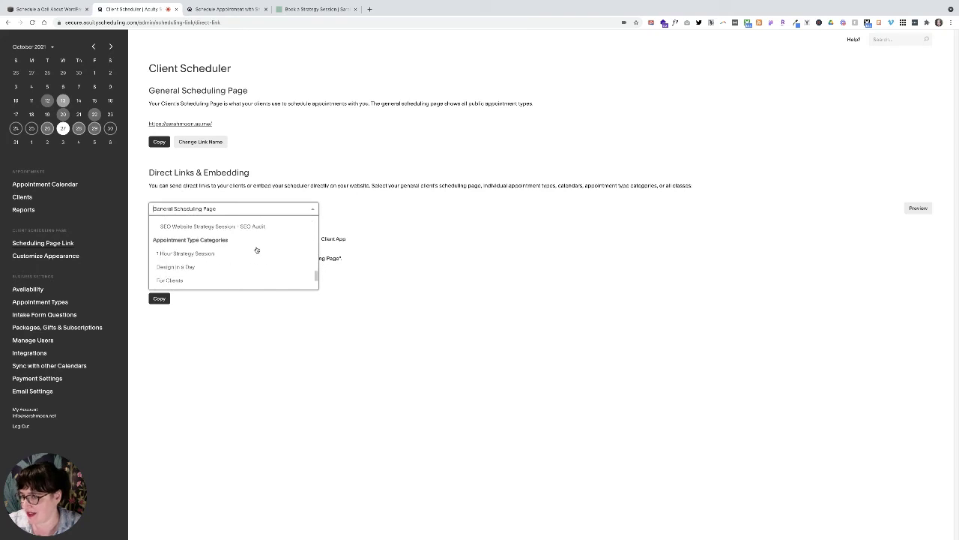
scroll(256, 250, down, 3)
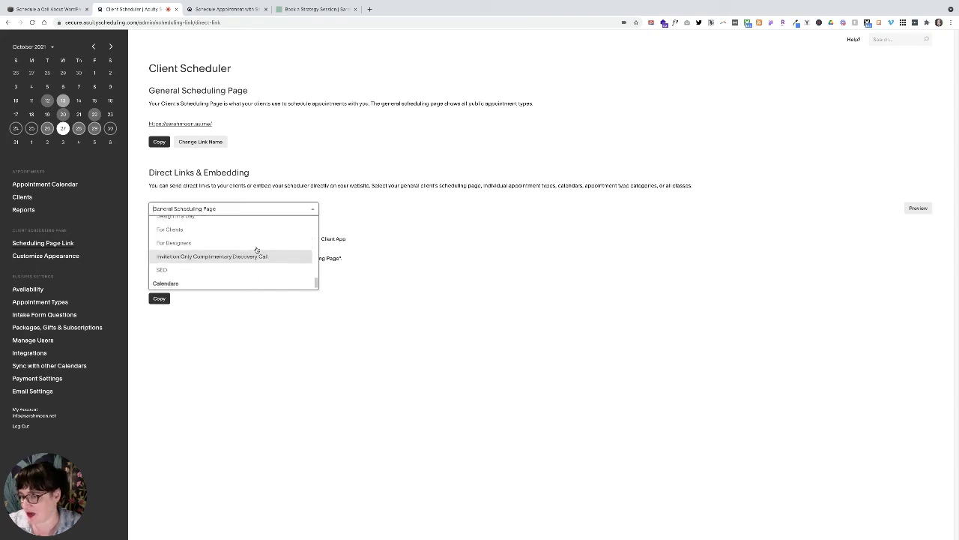
scroll(256, 250, up, 8)
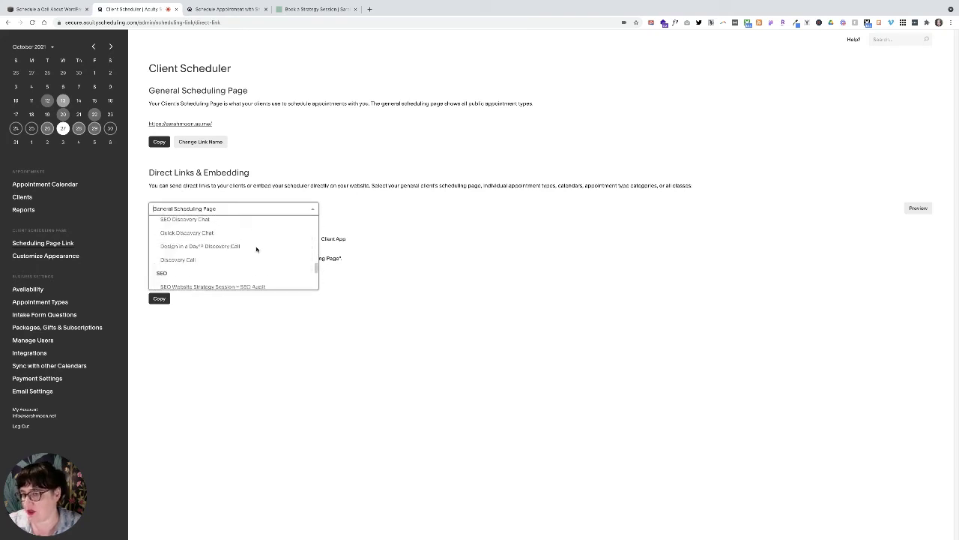
click(223, 253)
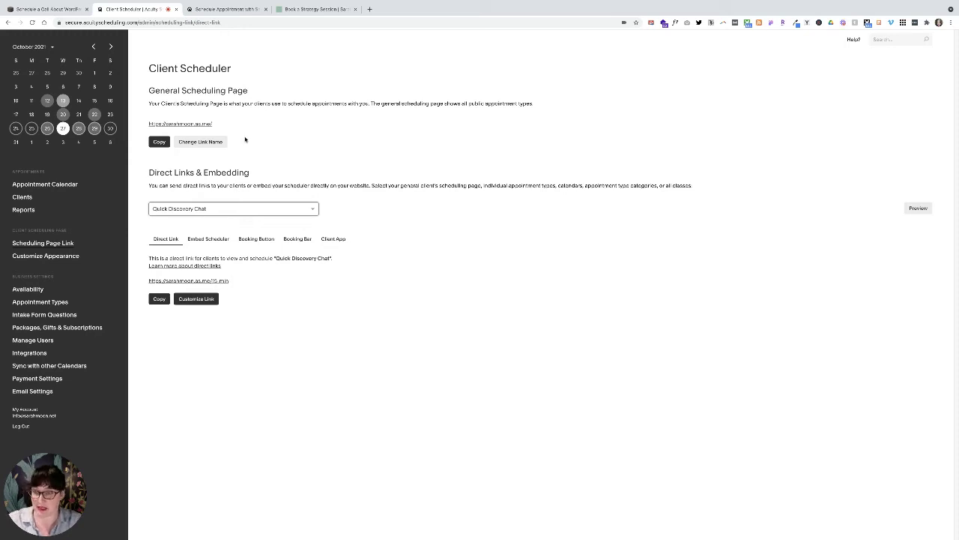
Select Website Strategy Session and copy its direct scheduling link
click(196, 209)
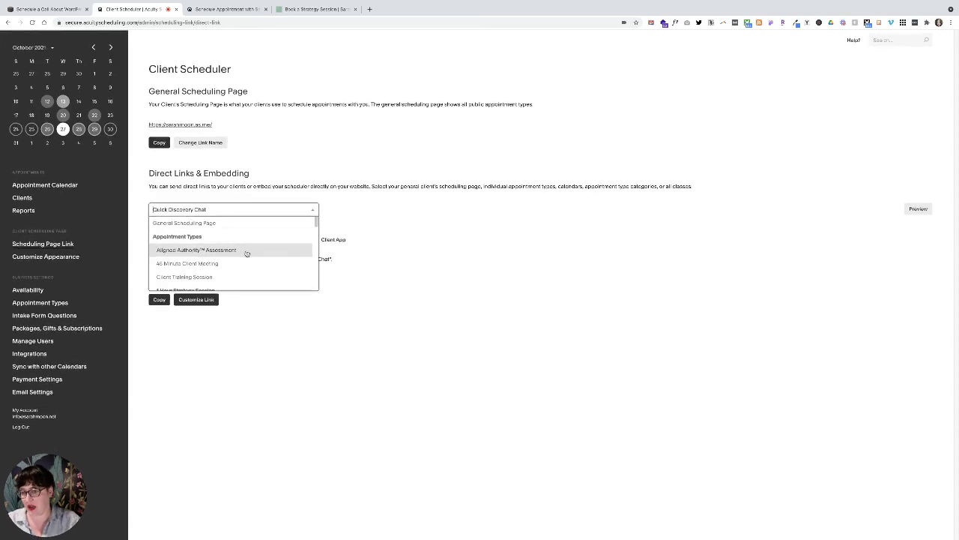
scroll(246, 253, down, 5)
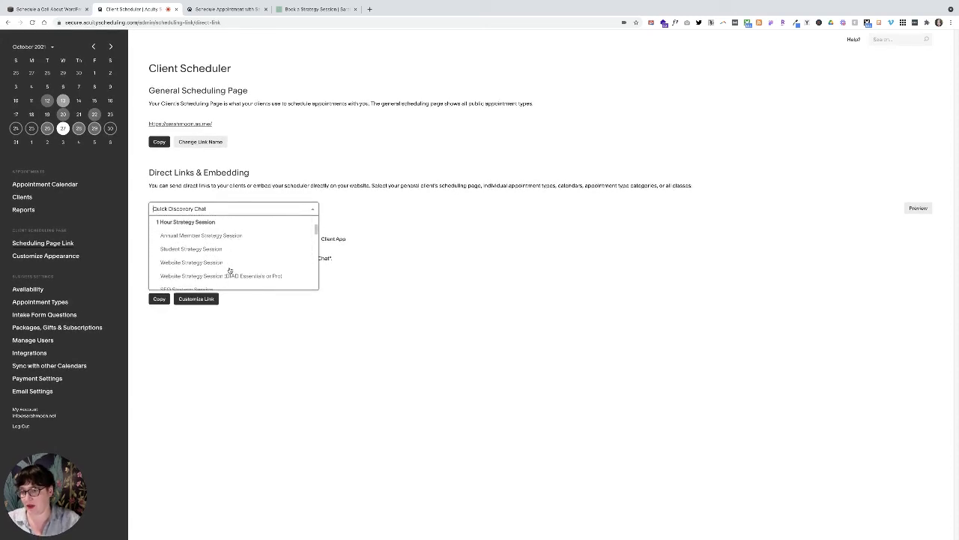
scroll(230, 271, down, 2)
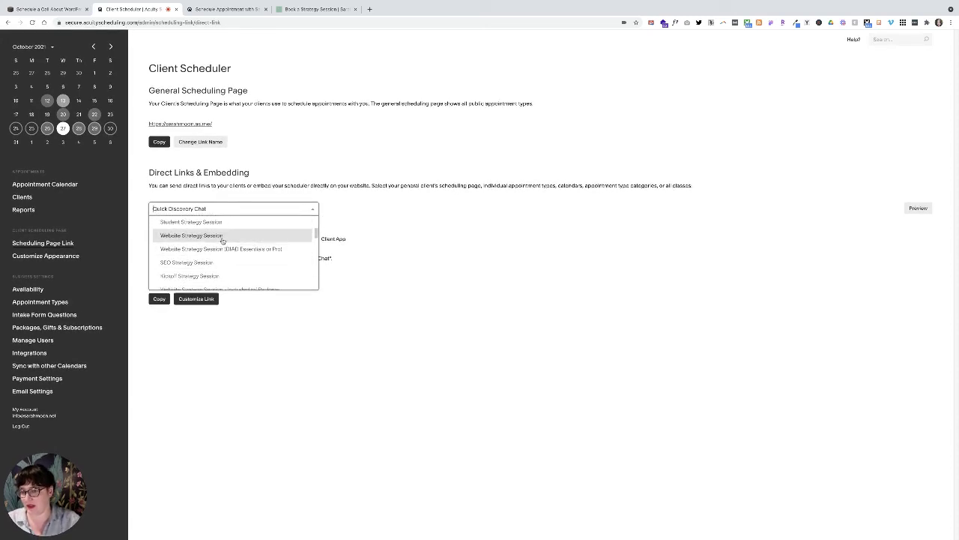
click(222, 239)
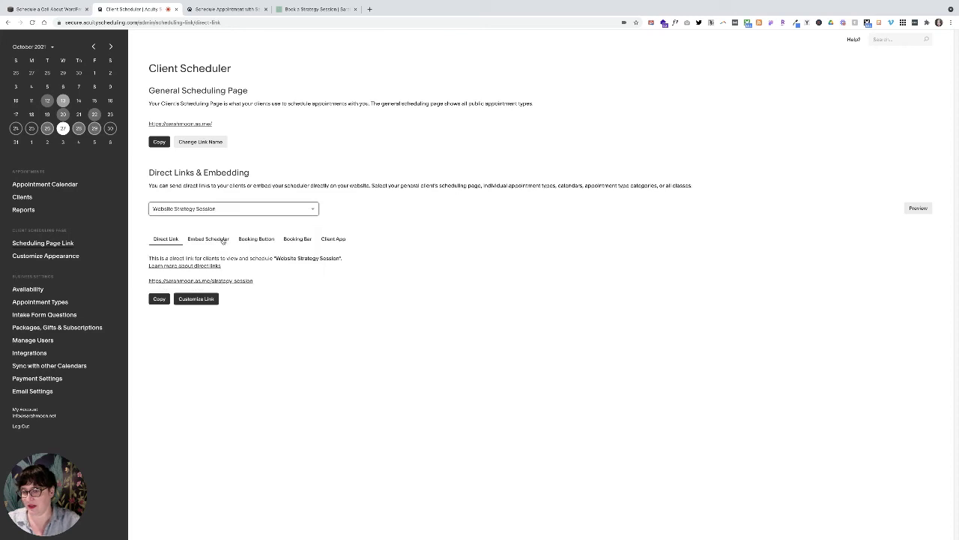
click(159, 298)
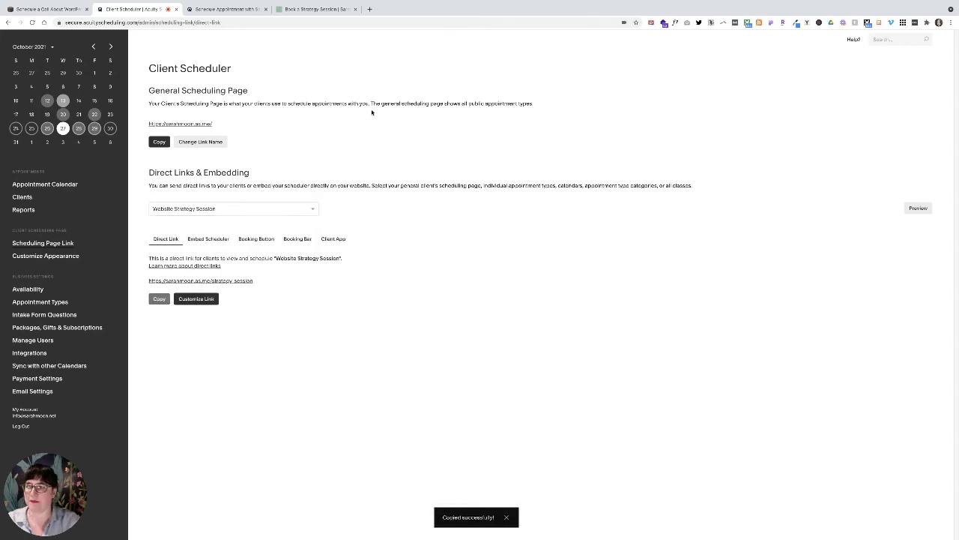
In Squarespace, put the strategy session page's appointment section into edit mode
click(46, 9)
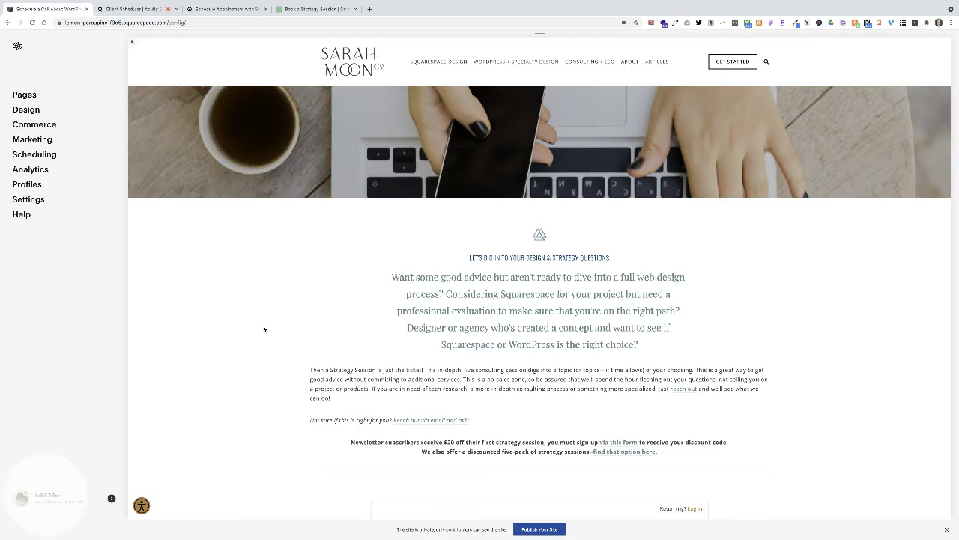
scroll(272, 328, down, 3)
mouse_move(479, 251)
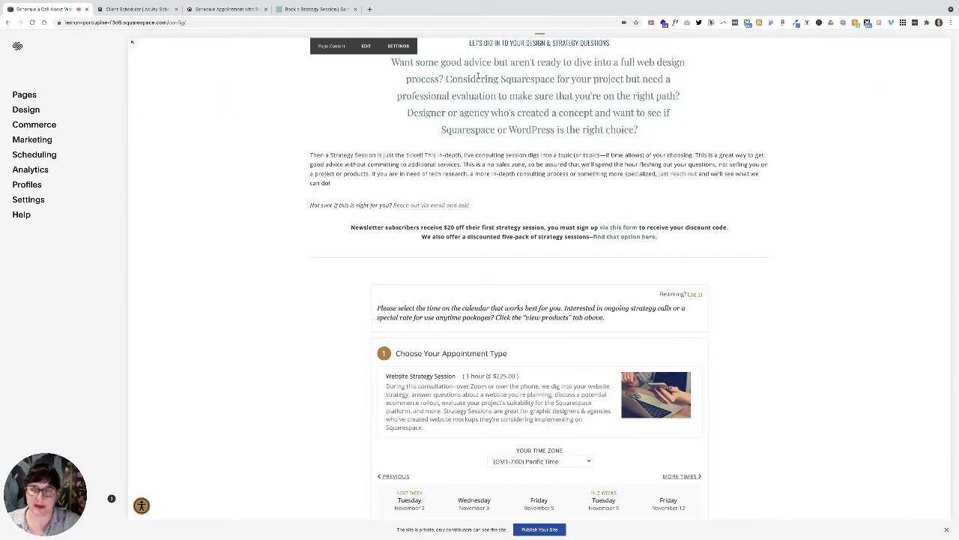
click(366, 47)
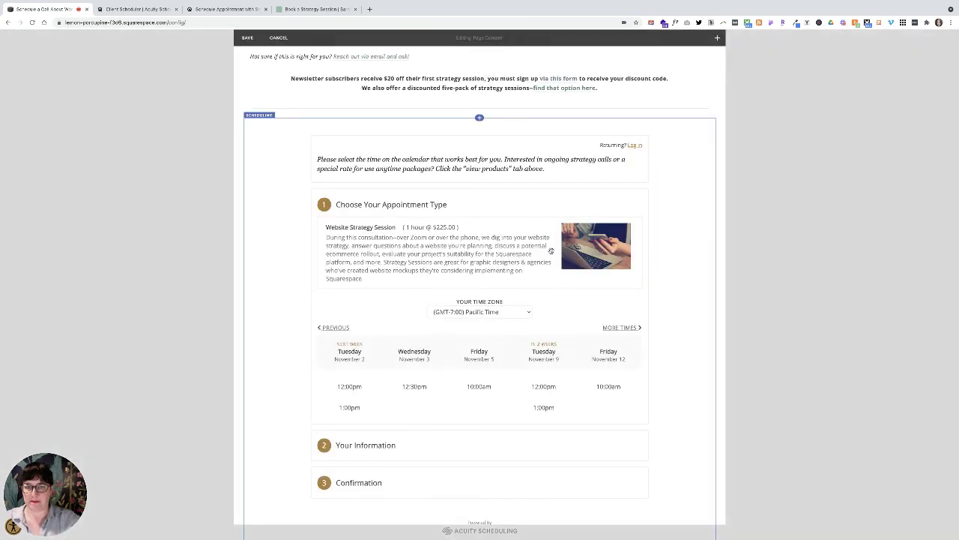
Insert a Scheduling block, found by searching 'sch', above the newsletter text
scroll(484, 248, up, 2)
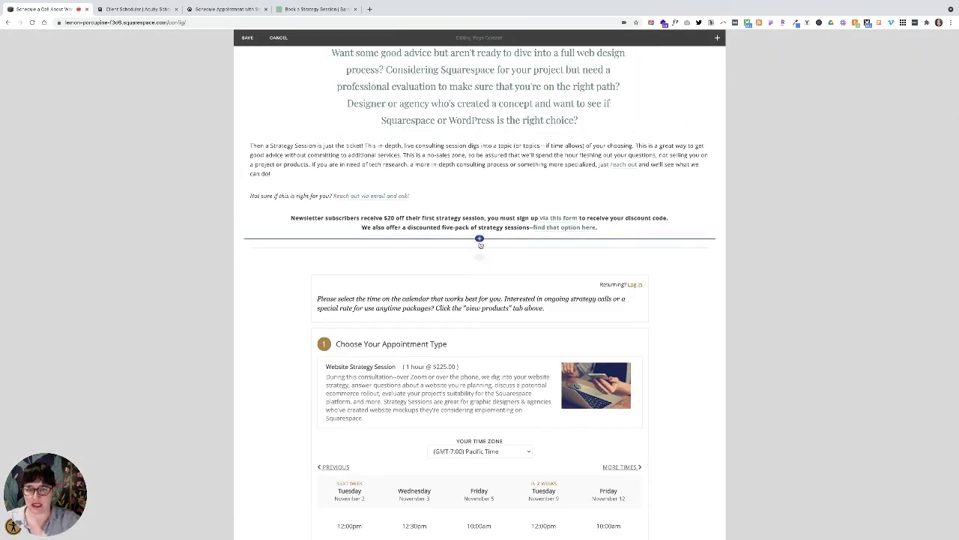
scroll(557, 159, up, 2)
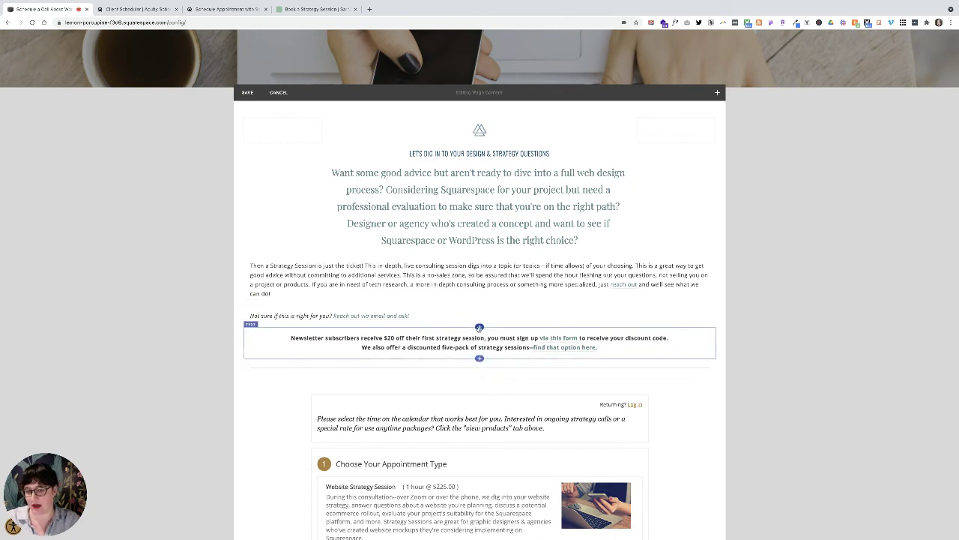
click(479, 327)
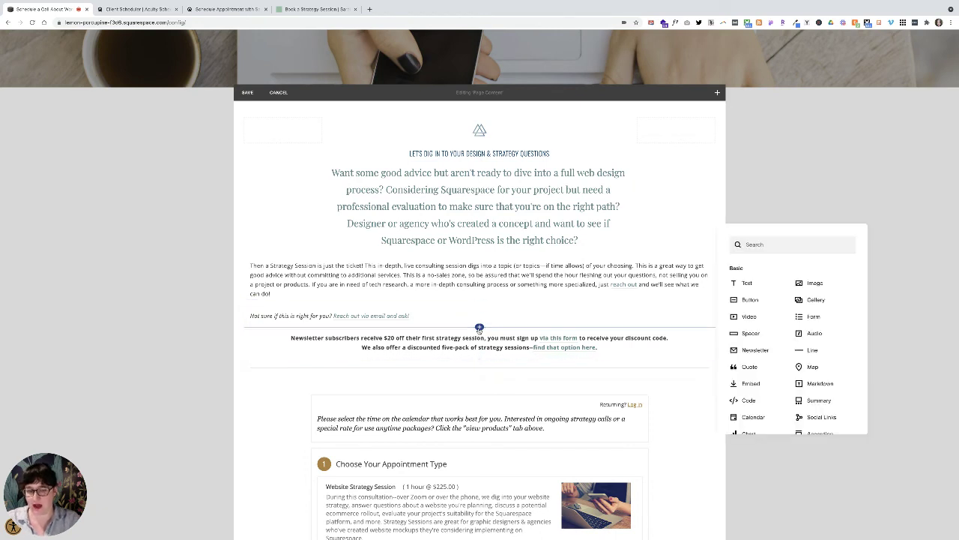
click(765, 246)
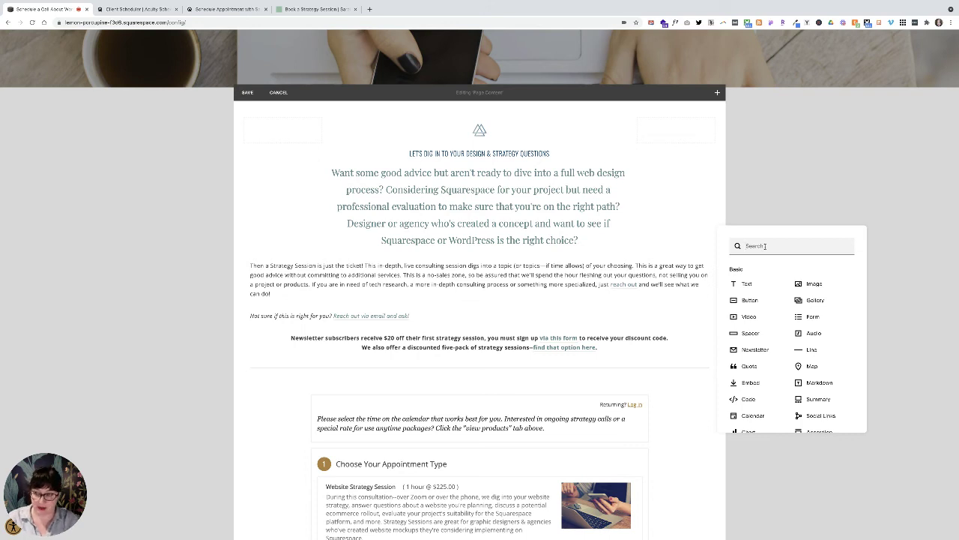
text(sch)
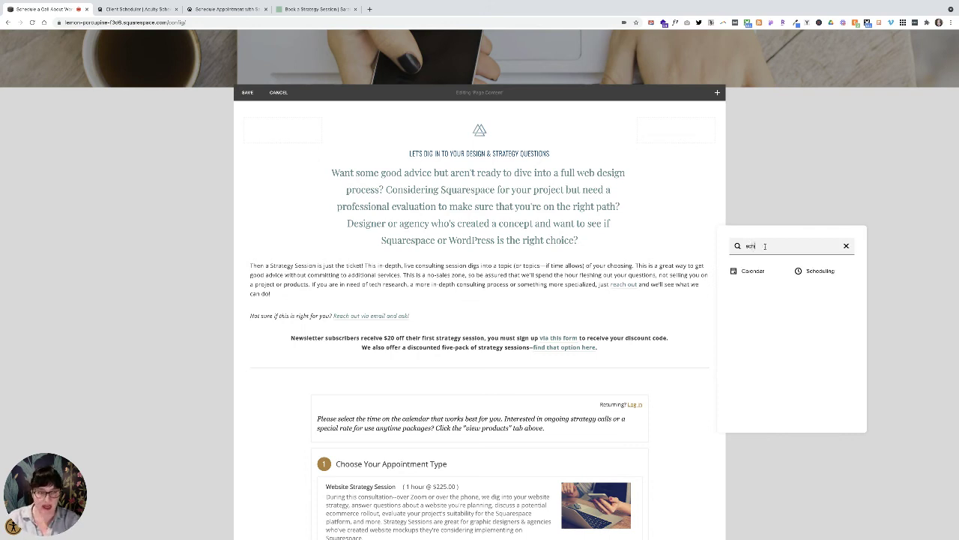
click(822, 270)
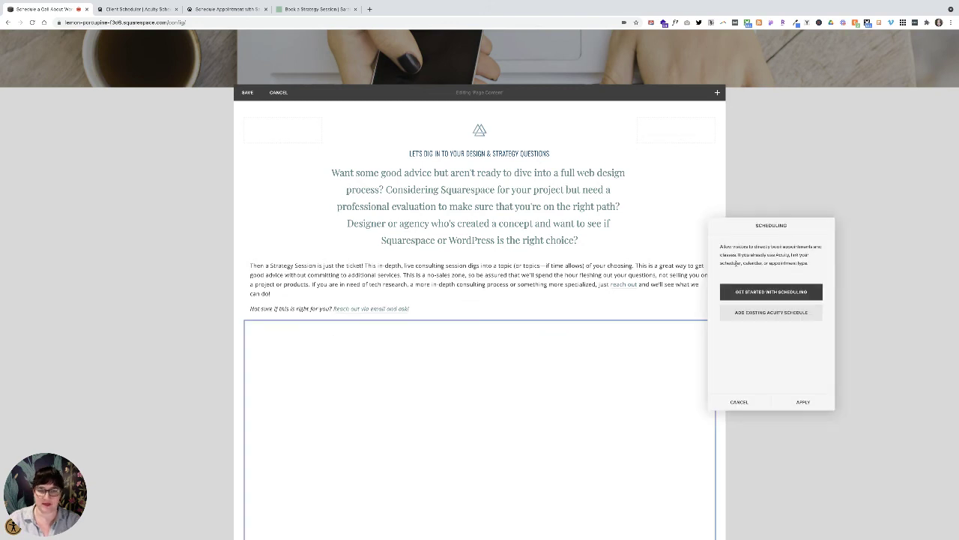
Paste the copied Website Strategy Session link as an existing Acuity schedule and apply it
click(769, 316)
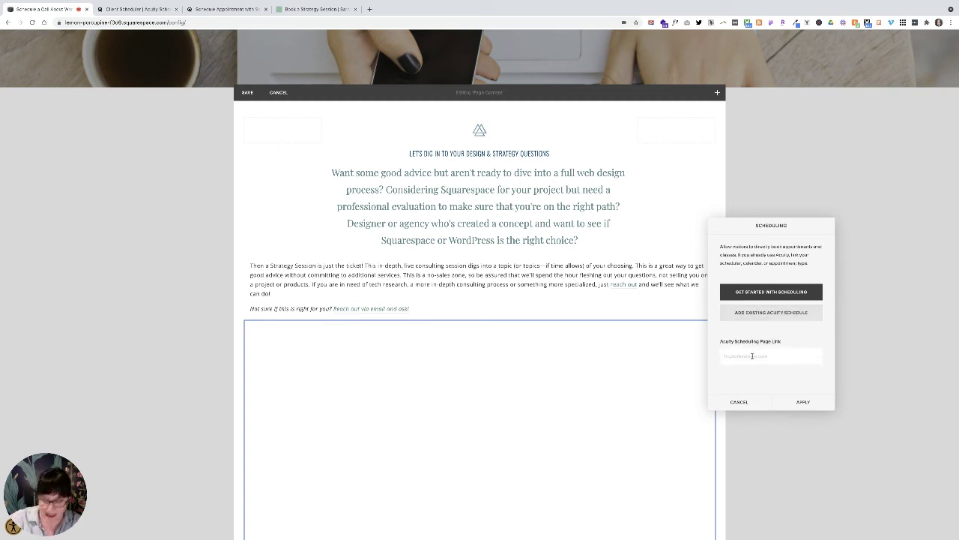
click(752, 356)
key(ctrl+v)
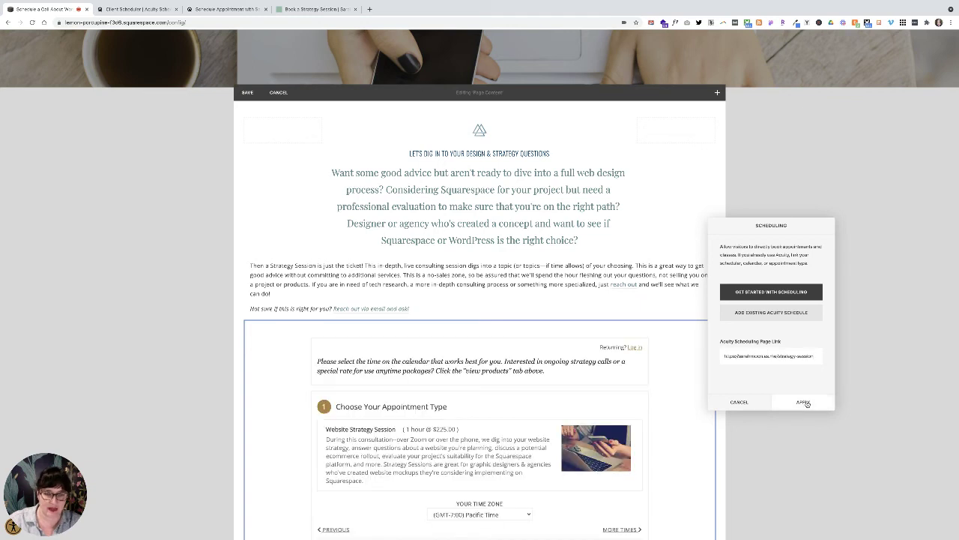
click(804, 403)
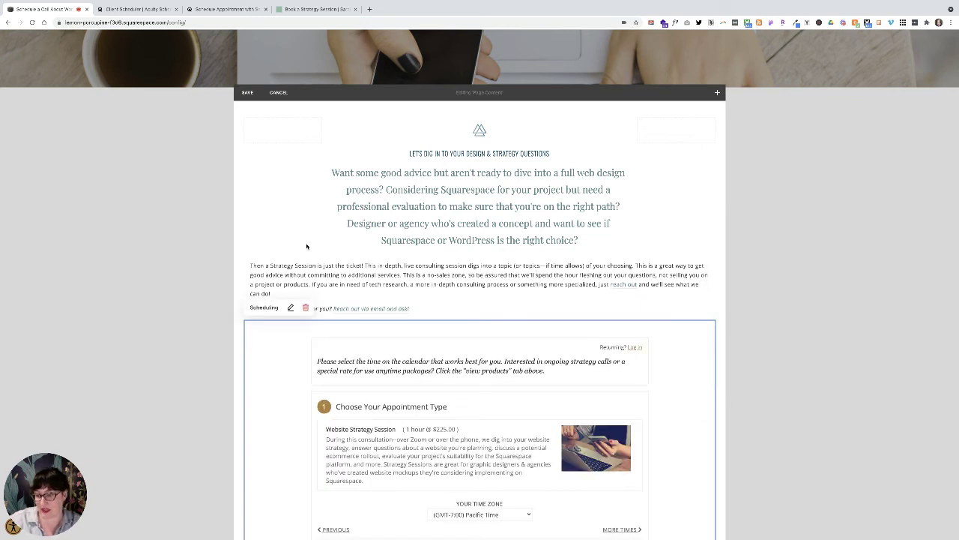
Save the page edits and preview the embedded Website Strategy Session scheduler's November slots
click(247, 92)
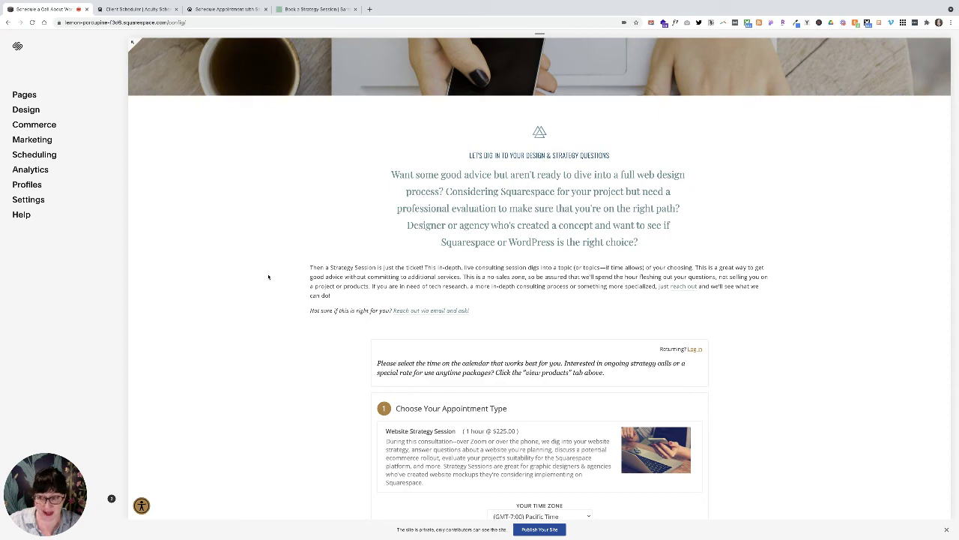
mouse_move(281, 300)
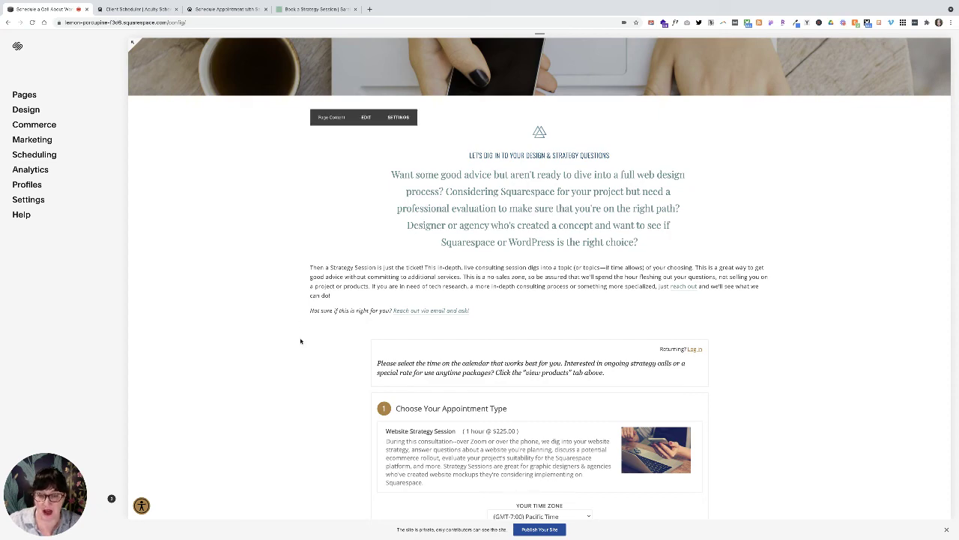
scroll(301, 341, down, 2)
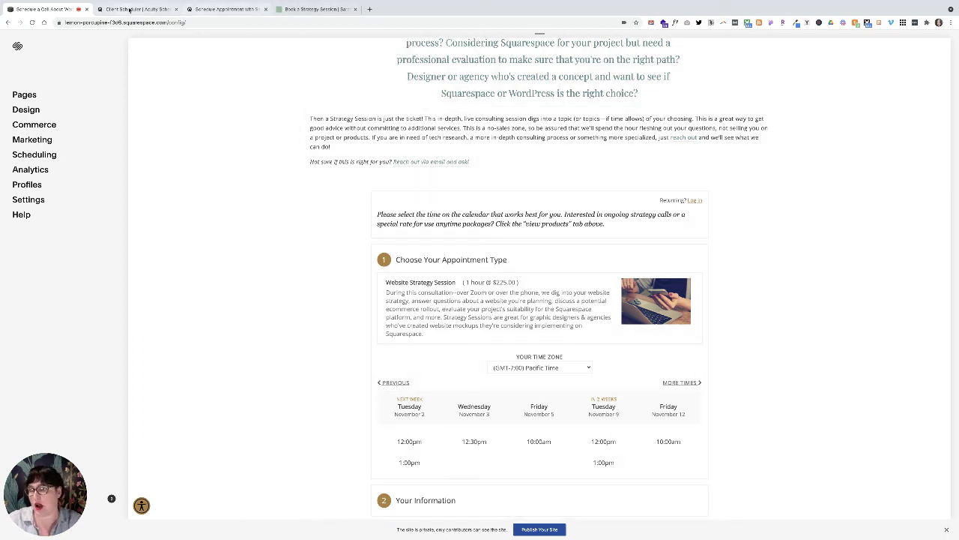
Copy the Quick Discovery Chat link from Acuity's Direct Links dropdown, then return to Squarespace
click(130, 10)
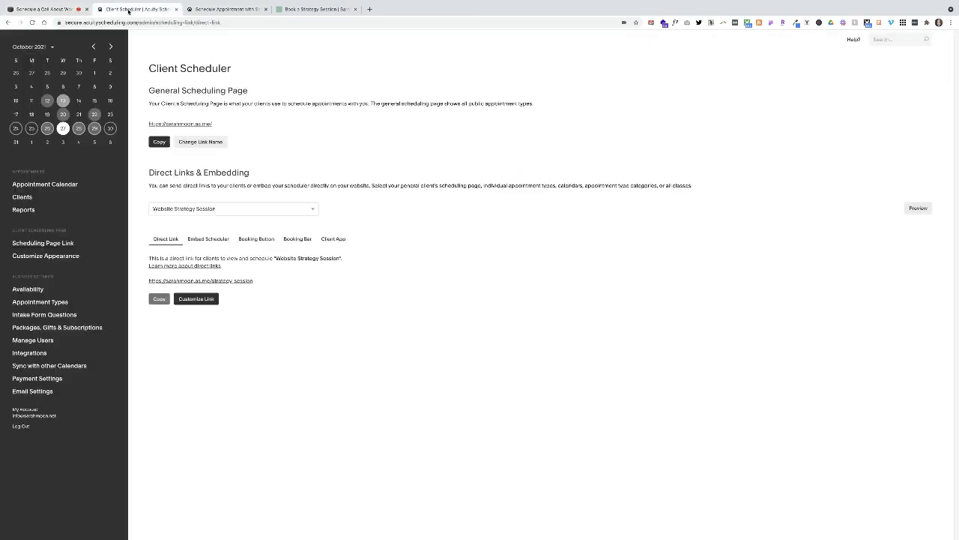
click(255, 209)
scroll(248, 274, down, 2)
scroll(248, 274, down, 5)
scroll(248, 274, down, 6)
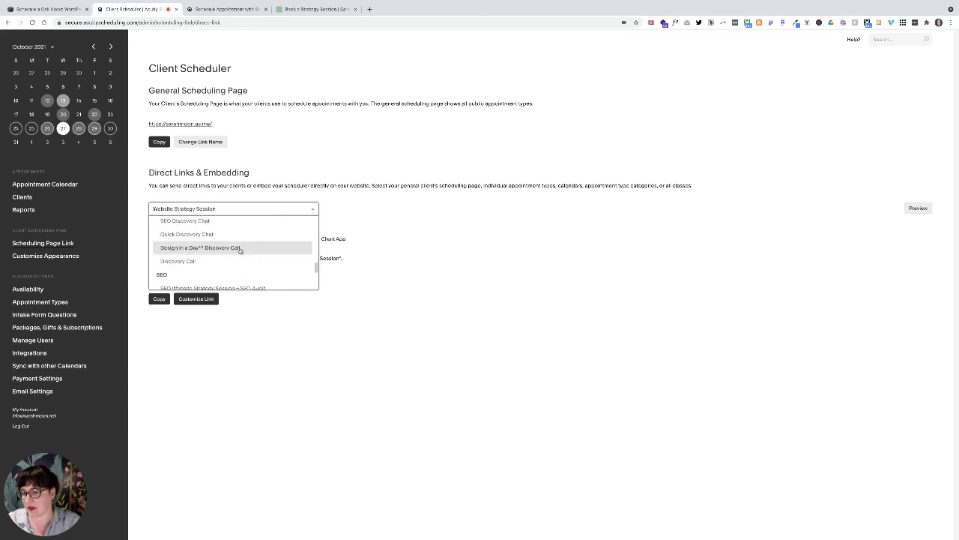
click(237, 236)
click(159, 298)
click(45, 29)
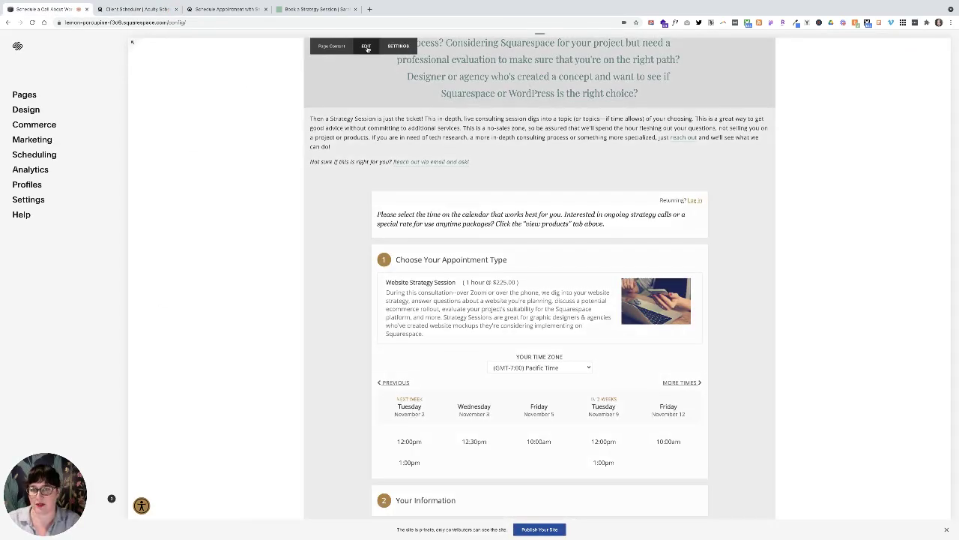
Insert a new Scheduling block below the strategy session scheduler
click(367, 47)
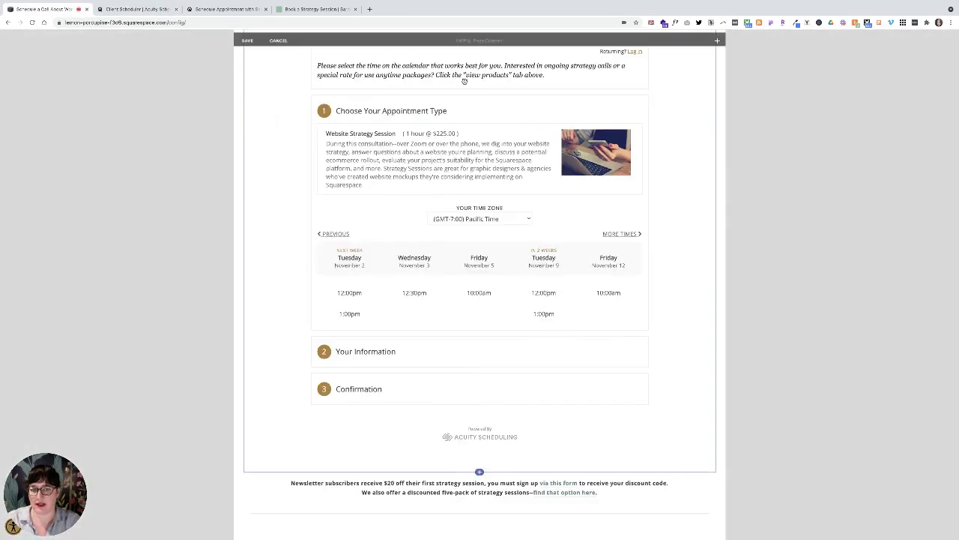
click(479, 471)
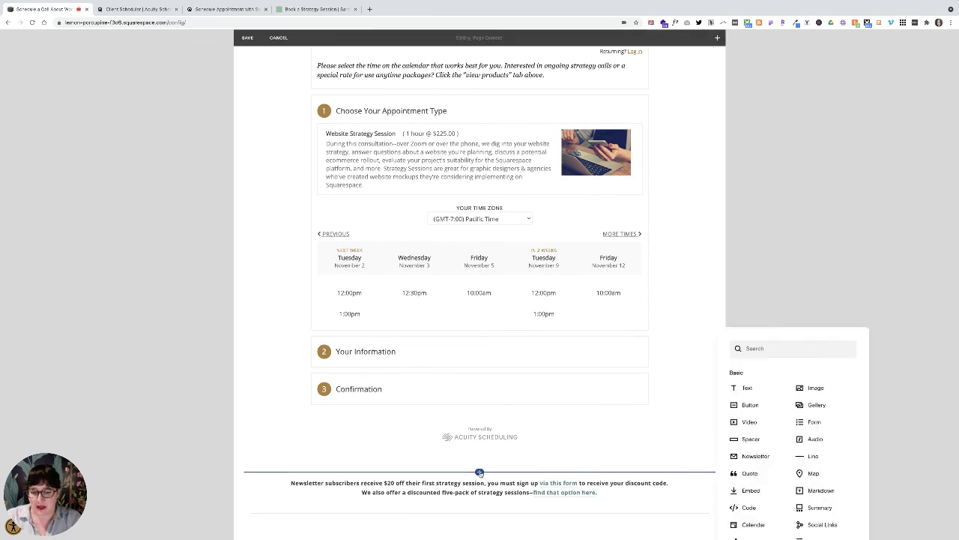
click(760, 351)
text(sch)
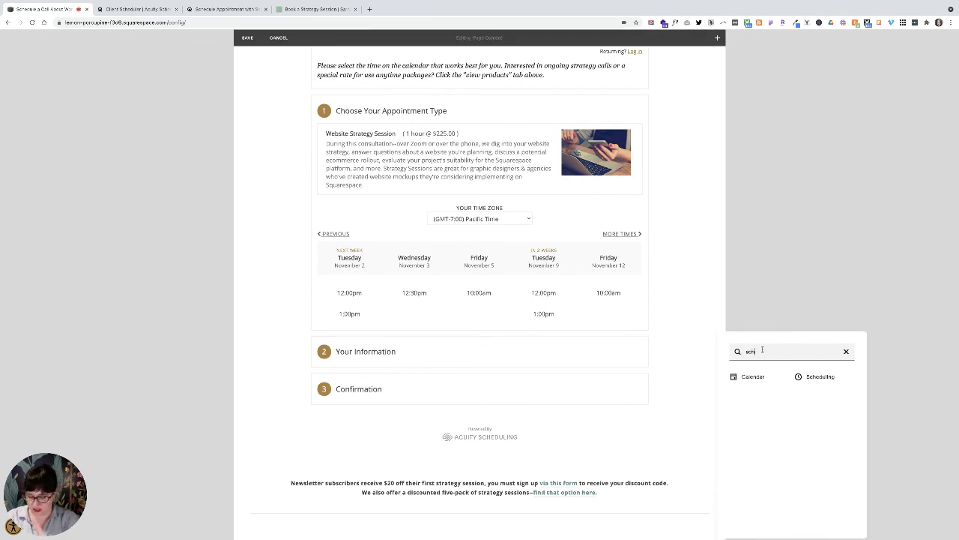
click(816, 376)
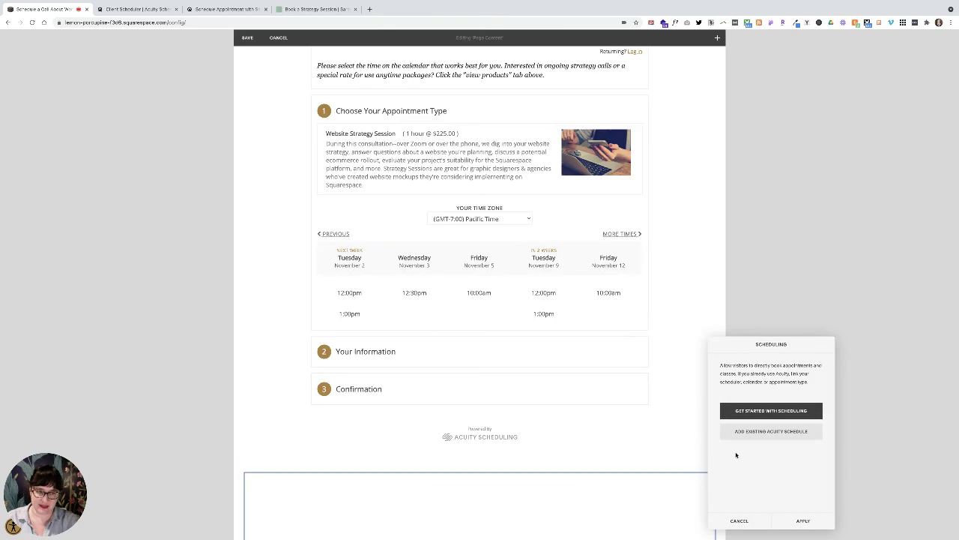
Link the block to the existing Quick Discovery Chat Acuity schedule and save the page
click(765, 433)
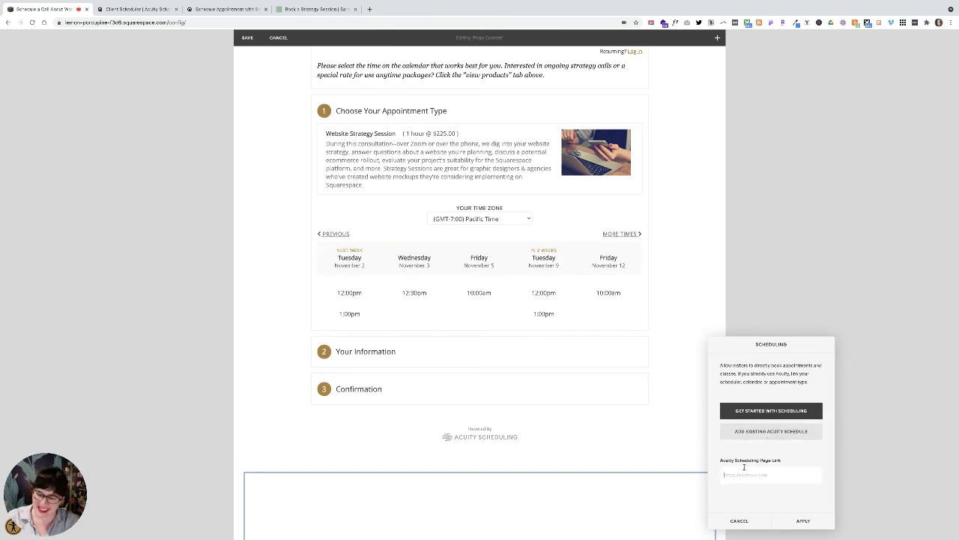
key(ctrl+v)
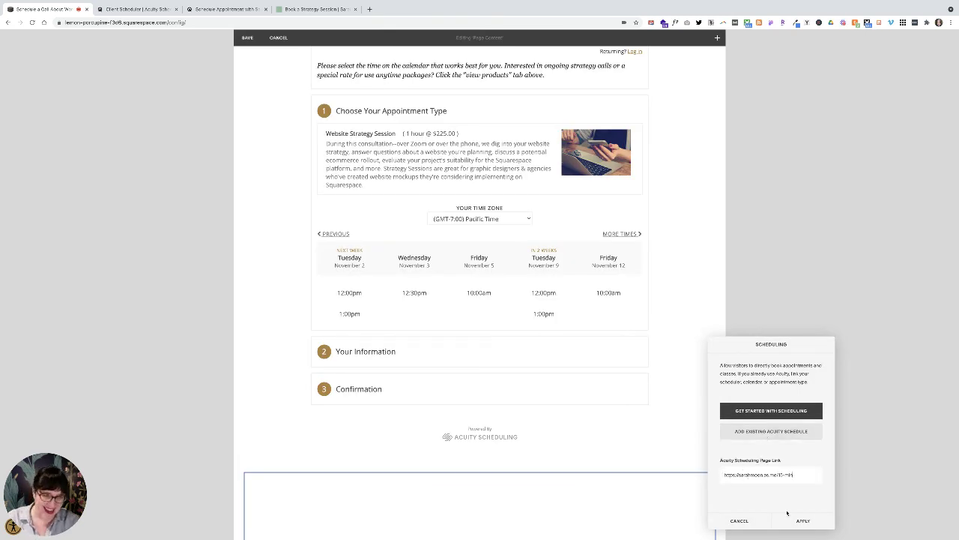
click(803, 520)
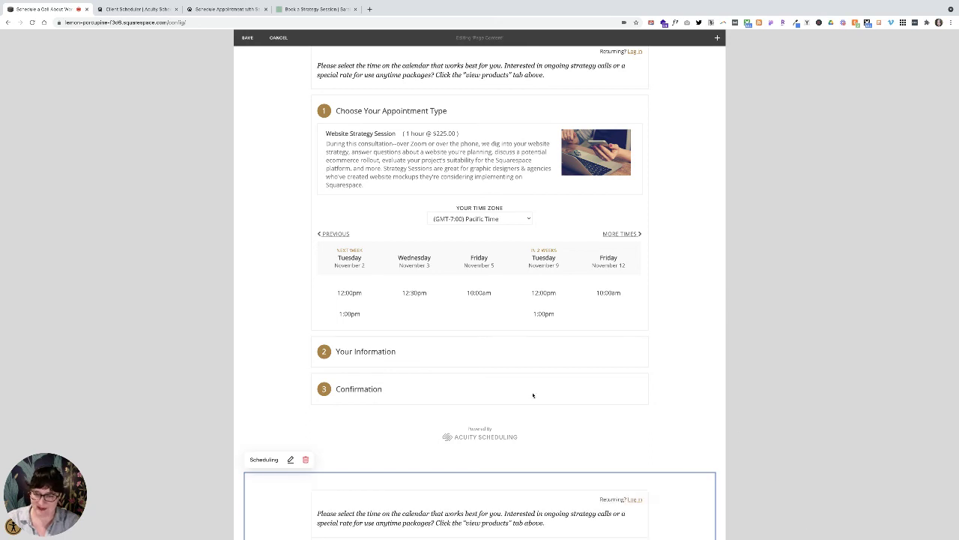
scroll(521, 394, down, 3)
scroll(492, 379, down, 2)
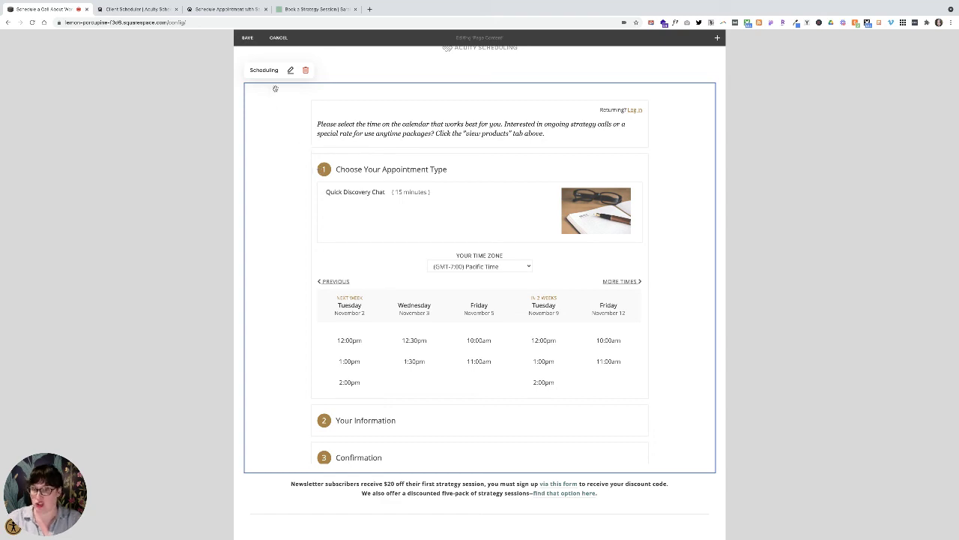
click(247, 38)
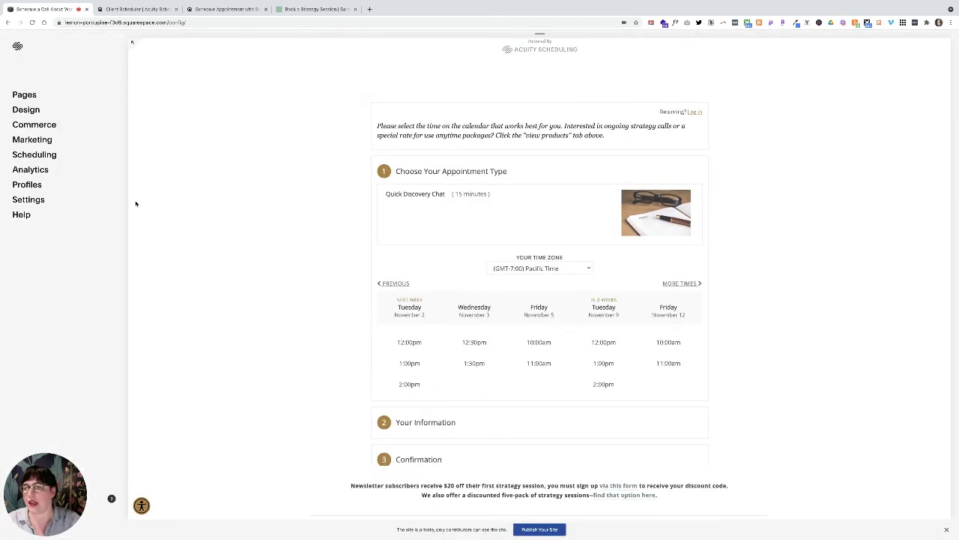
Add a Primary Navigation page using the Booking layout with a Description
click(37, 95)
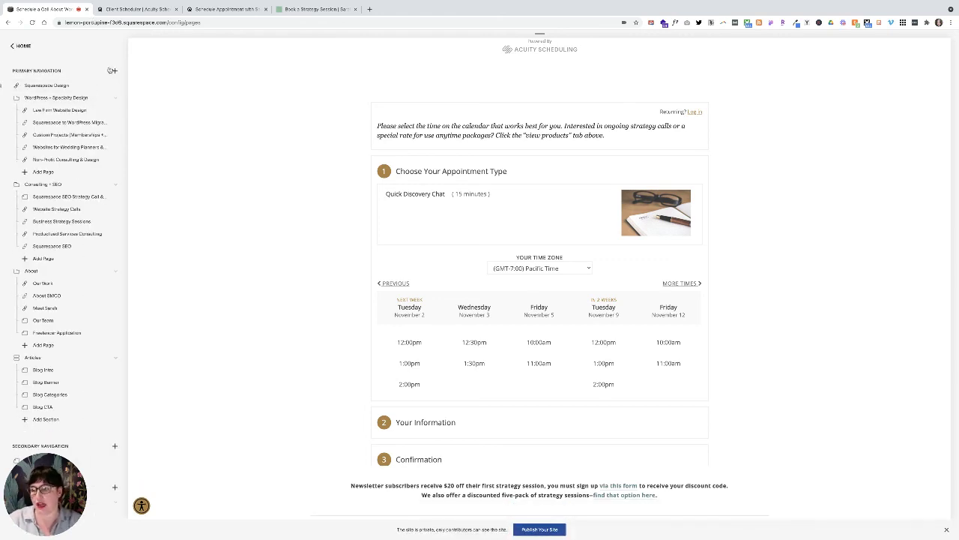
click(116, 72)
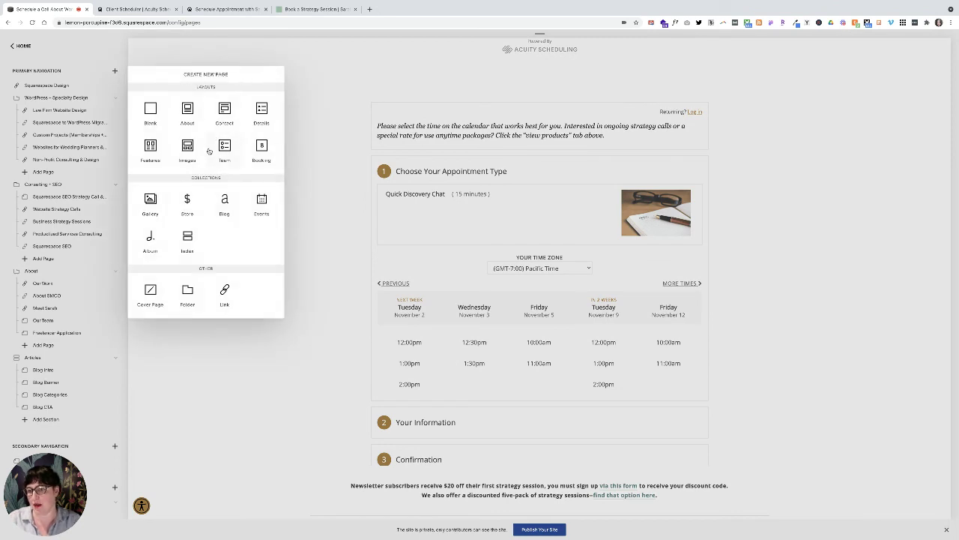
click(263, 149)
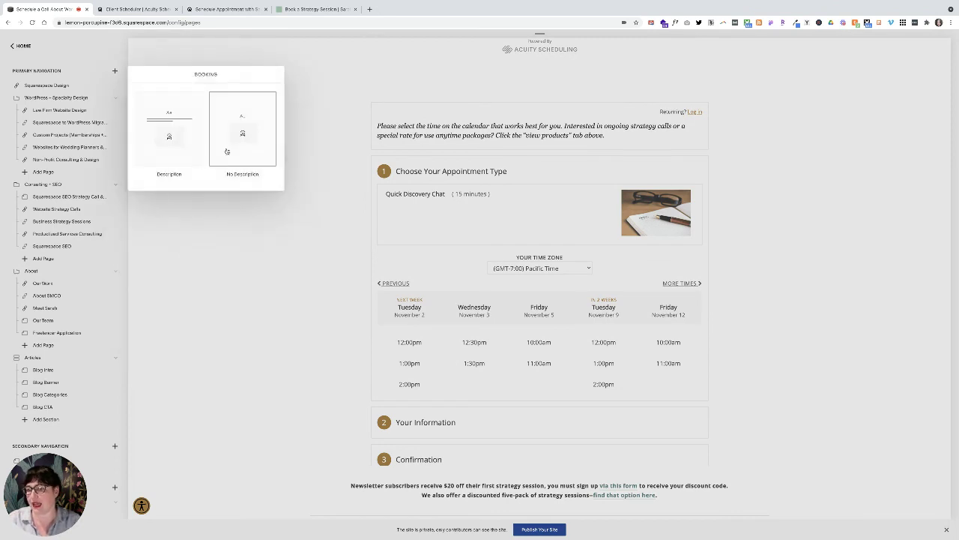
click(179, 150)
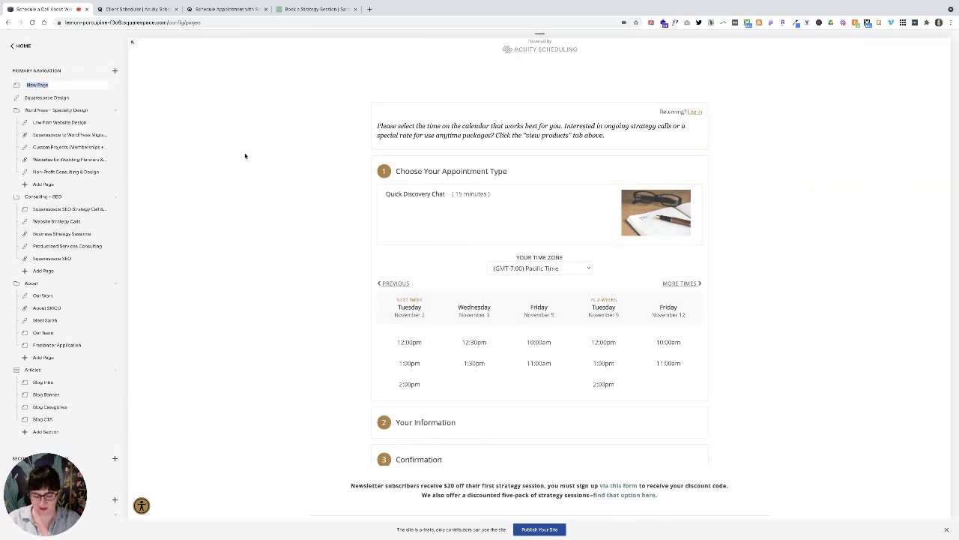
Keep the name New Page and apply the Quick Discovery Chat link to its Scheduling block
key(Return)
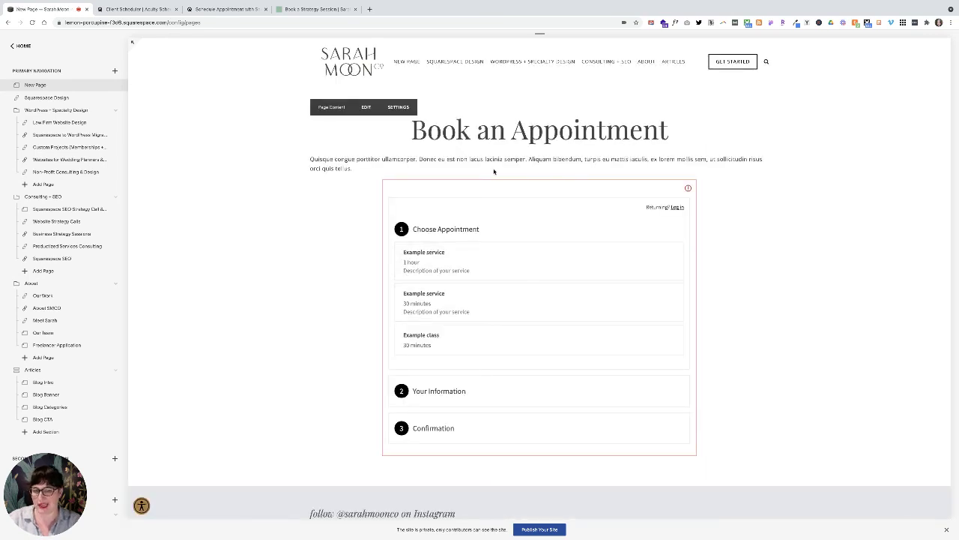
click(368, 108)
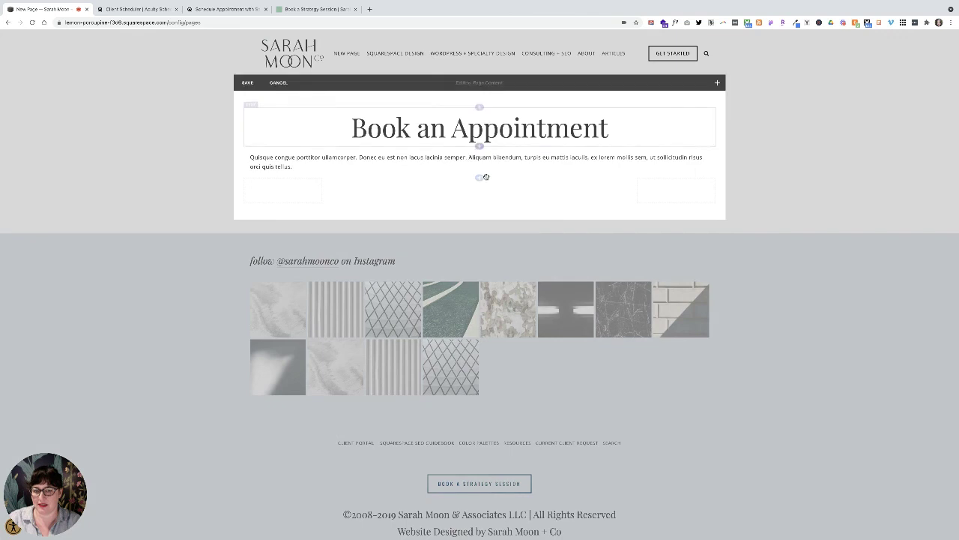
click(480, 176)
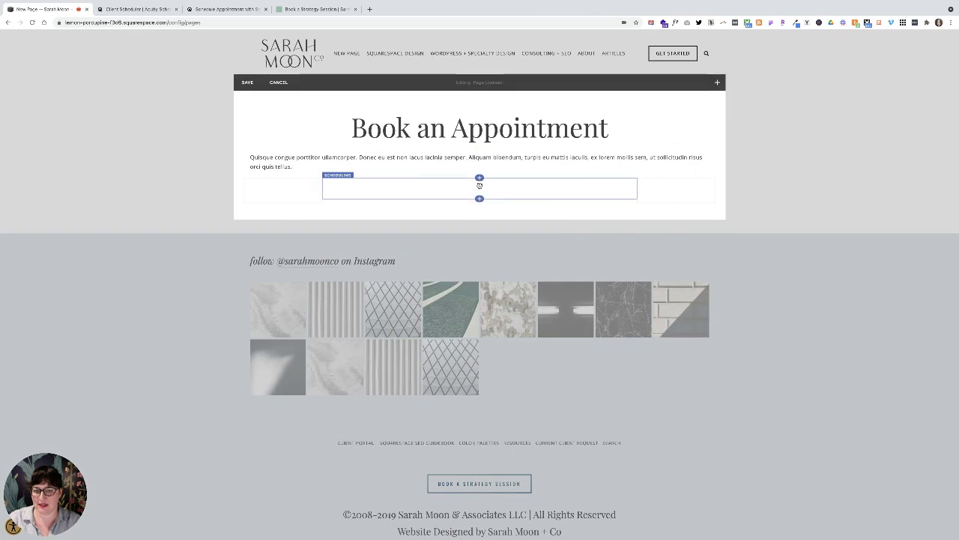
click(680, 276)
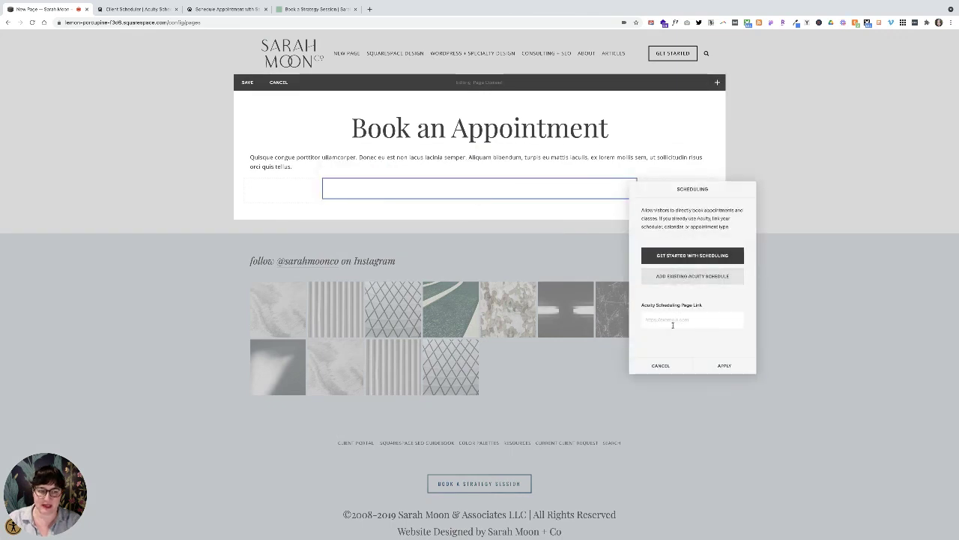
key(ctrl+v)
click(725, 366)
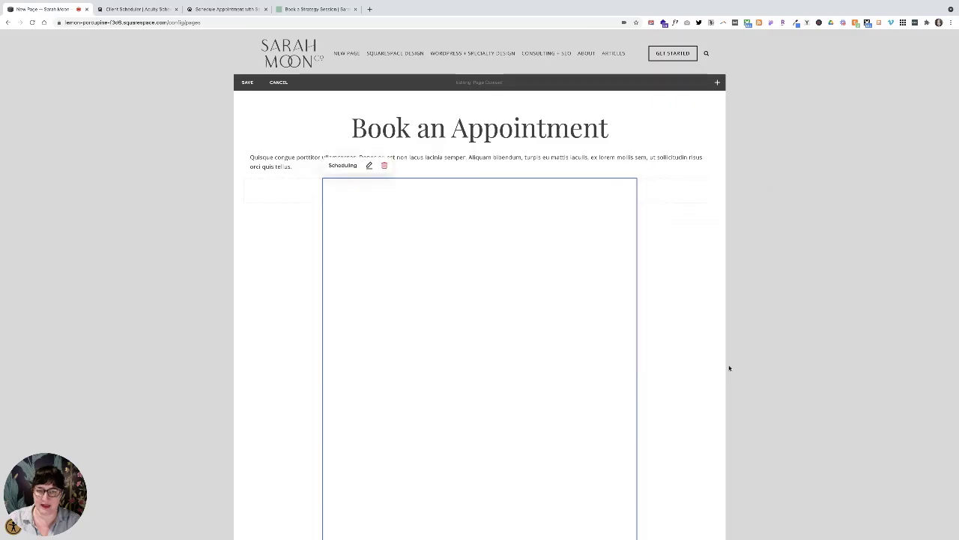